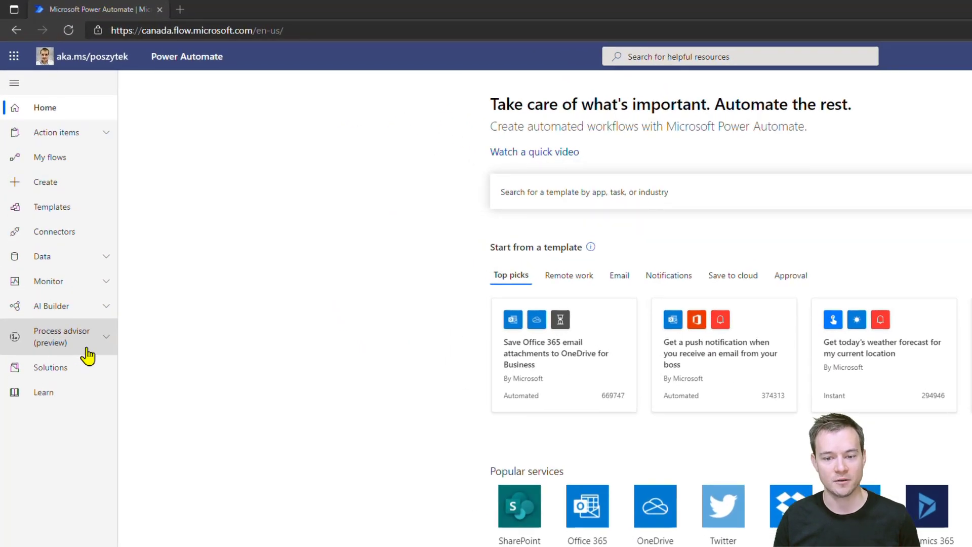
Create a new Process advisor process named "Registering invoices process".
left_click(106, 342)
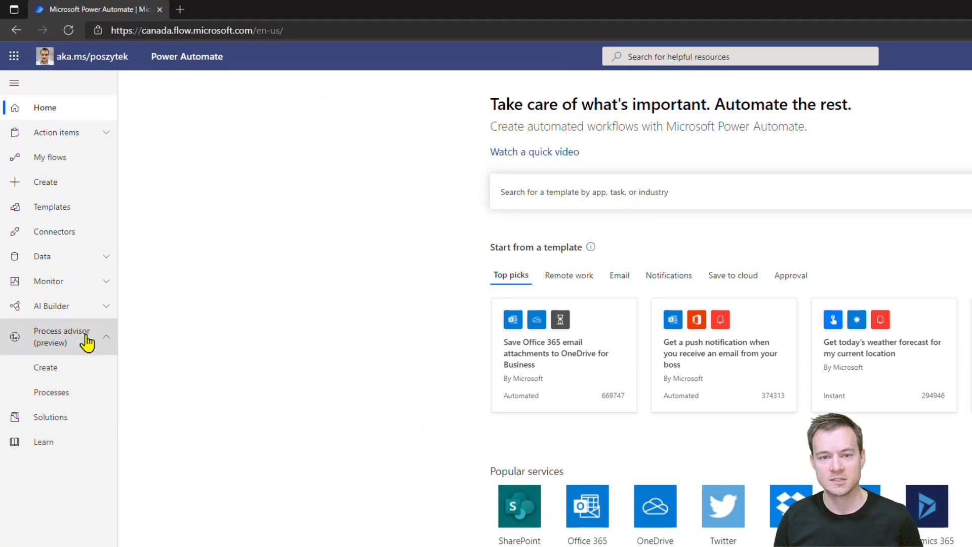
left_click(81, 377)
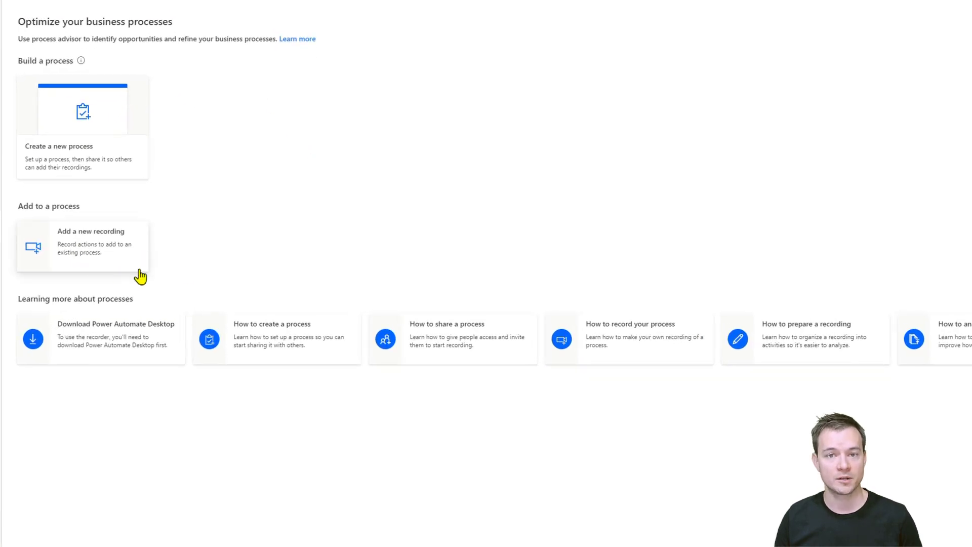
left_click(112, 96)
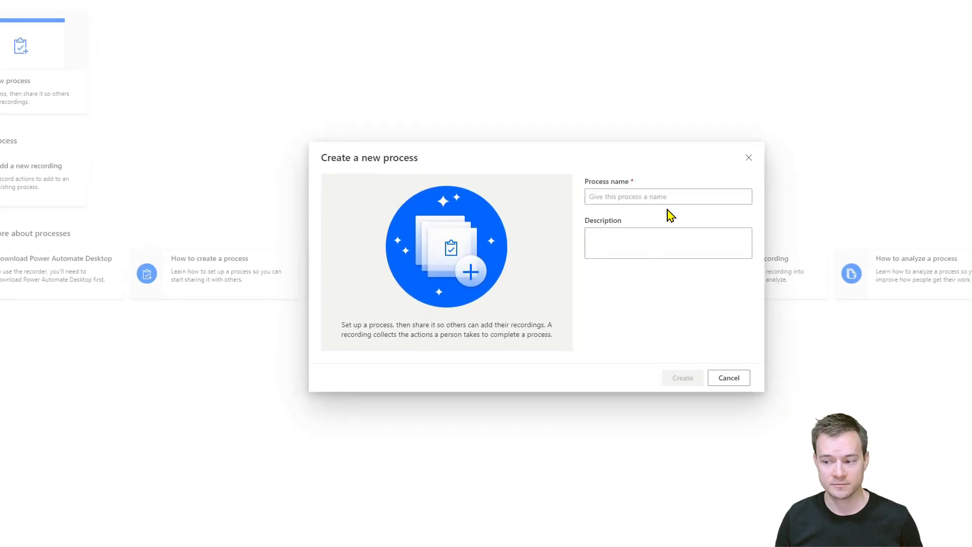
left_click(674, 192)
type("Registering")
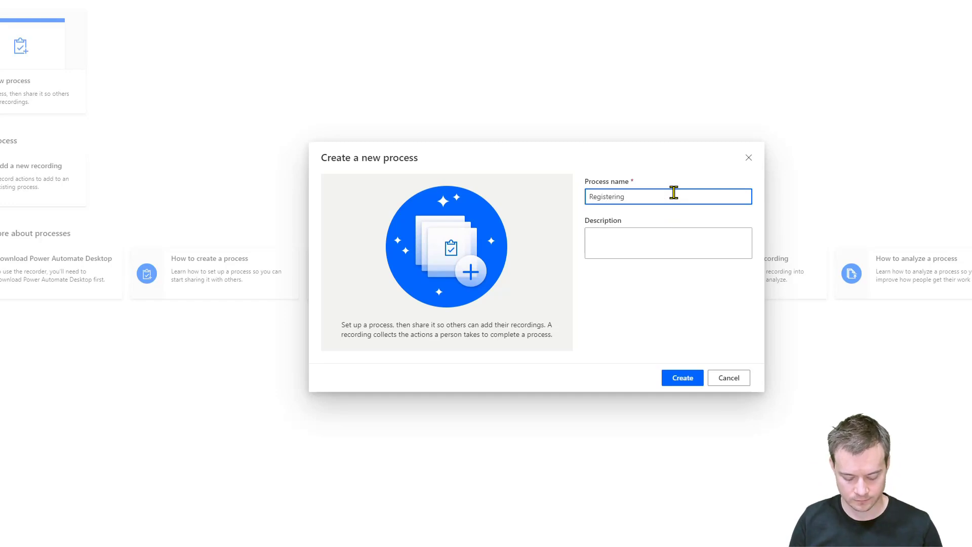
type(" invoices pr")
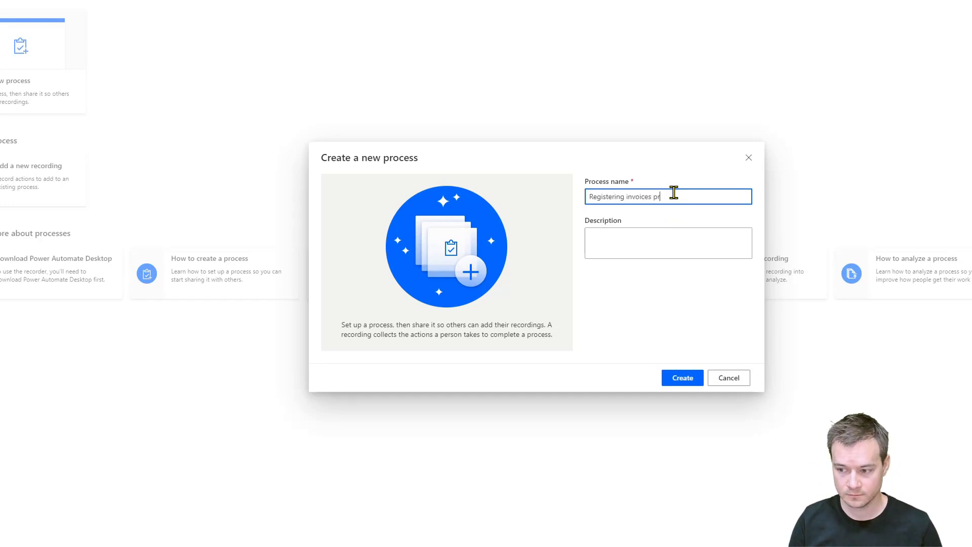
type("ocess")
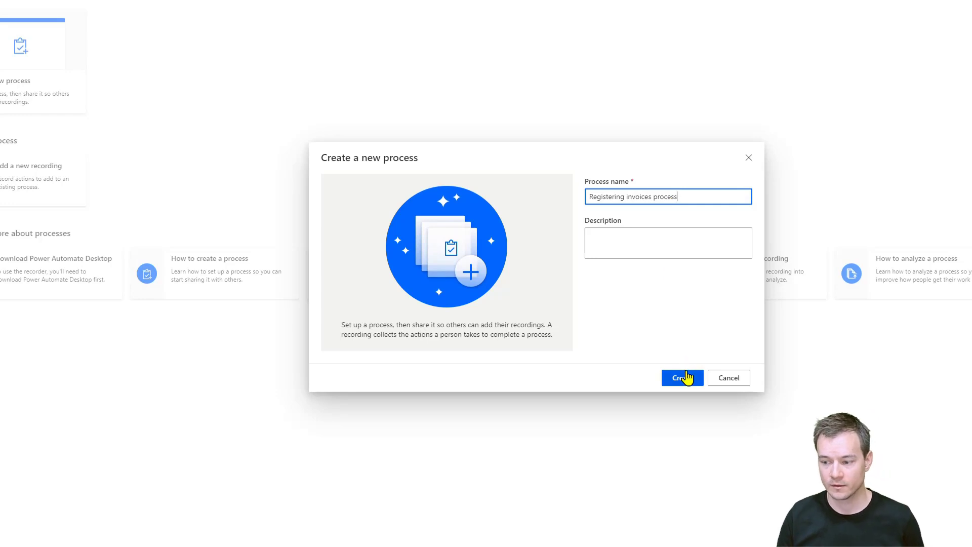
left_click(682, 377)
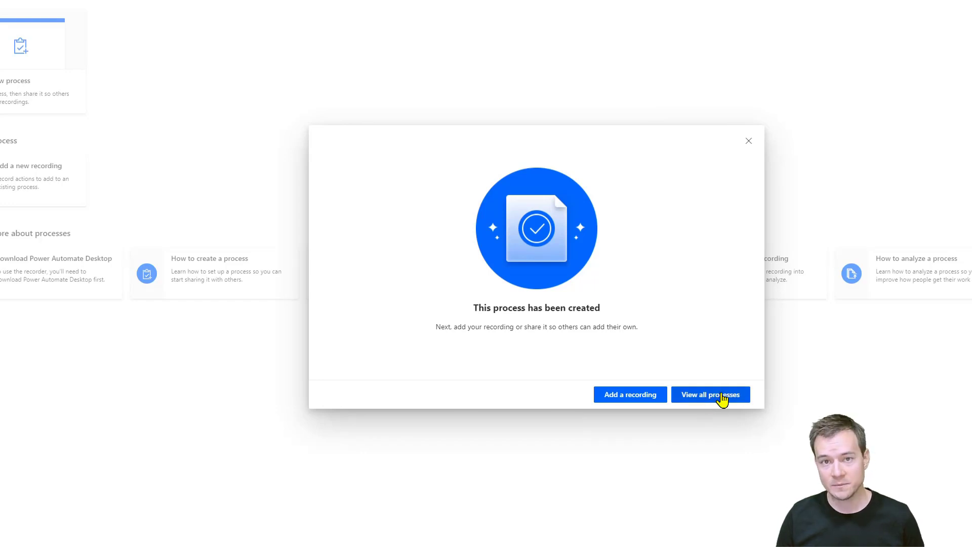
Open the list of all processes and inspect the "Register the invoice" process's details, sharing panel and extra options.
left_click(722, 395)
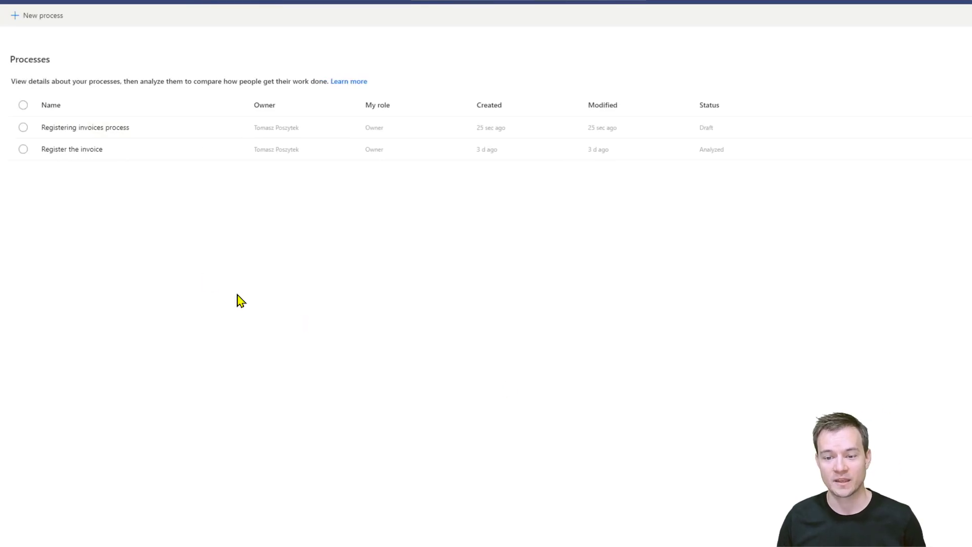
left_click(28, 151)
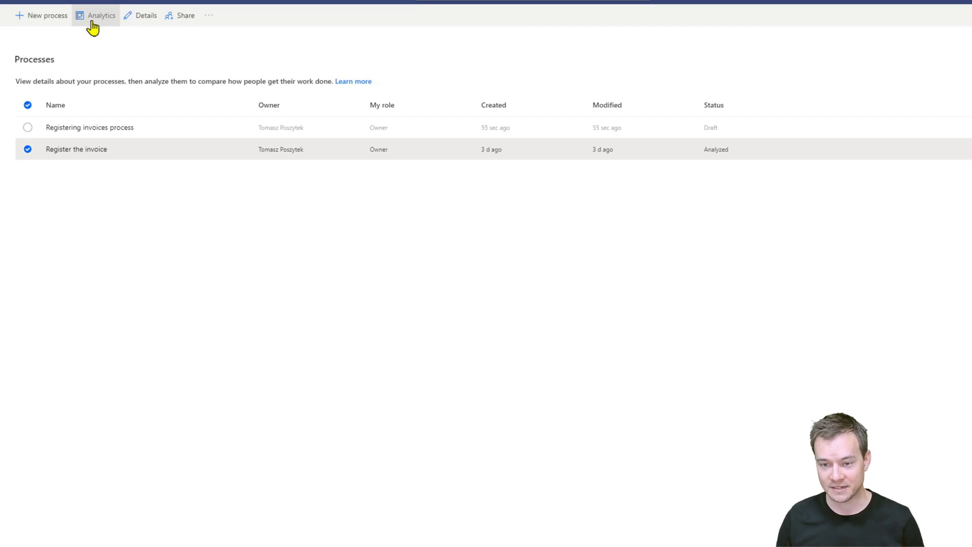
left_click(138, 20)
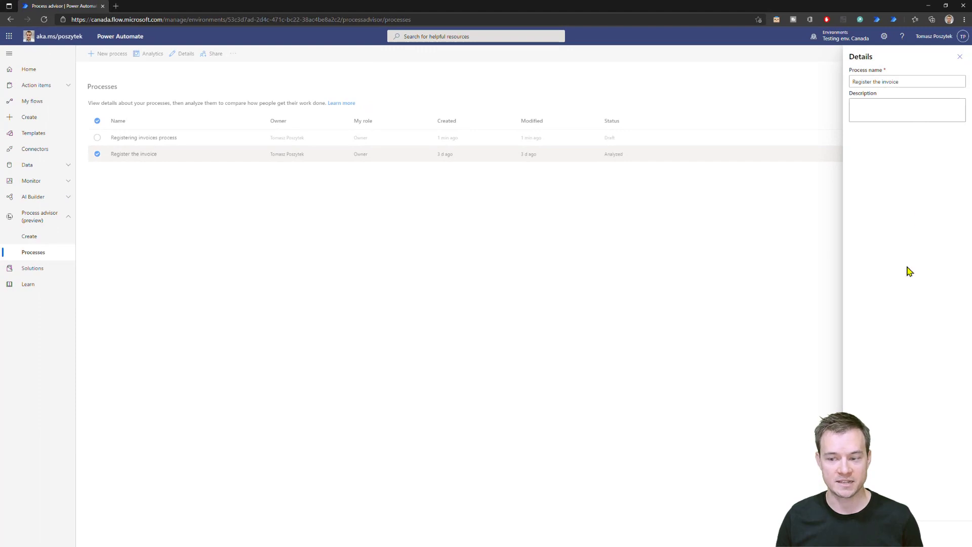
left_click(276, 101)
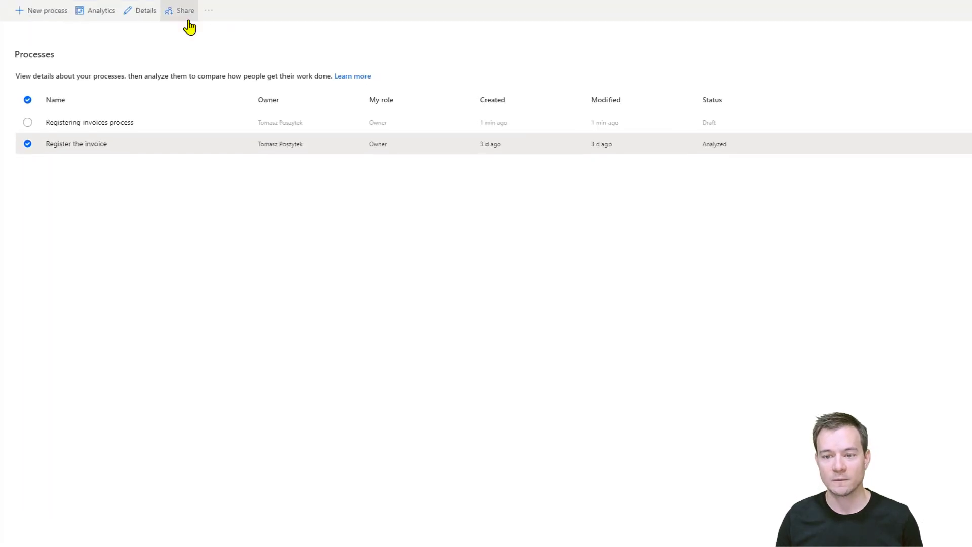
left_click(215, 54)
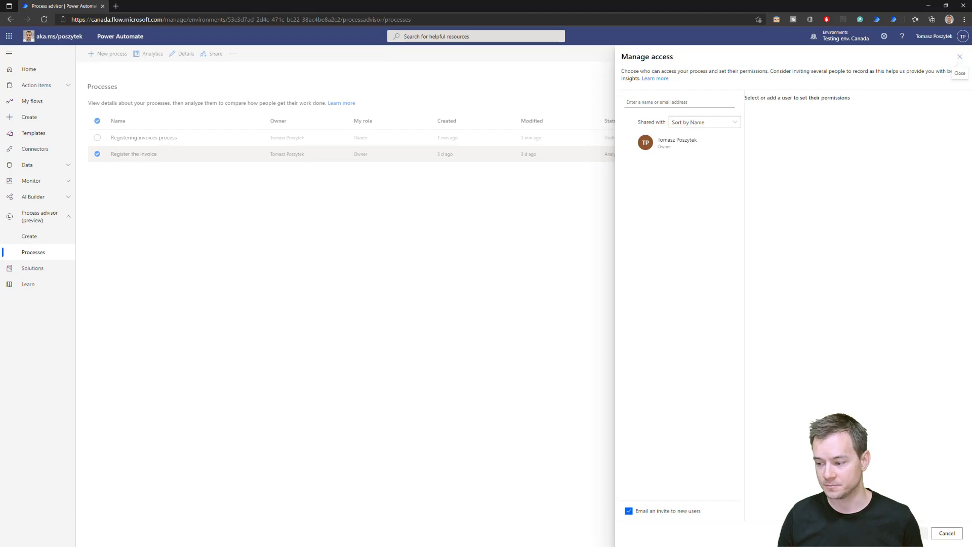
left_click(947, 533)
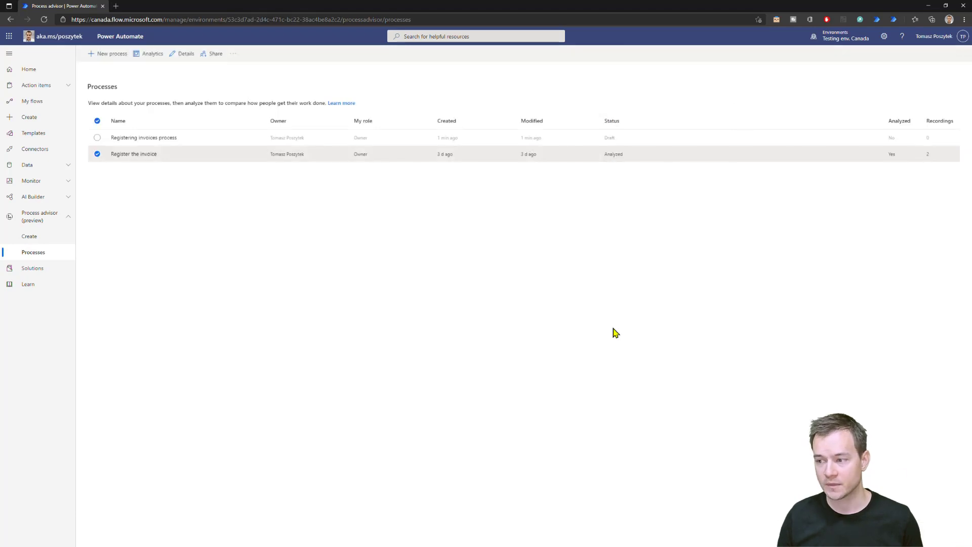
left_click(229, 47)
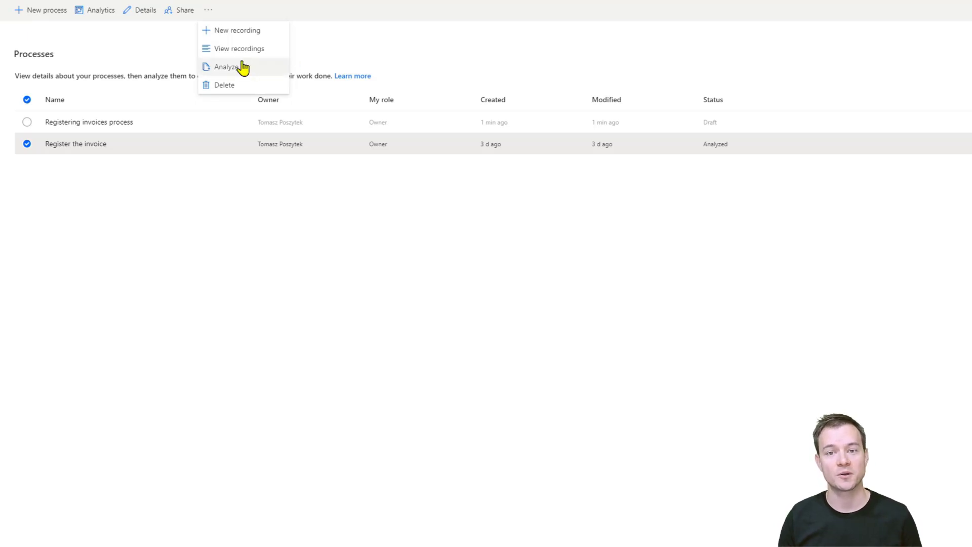
left_click(288, 350)
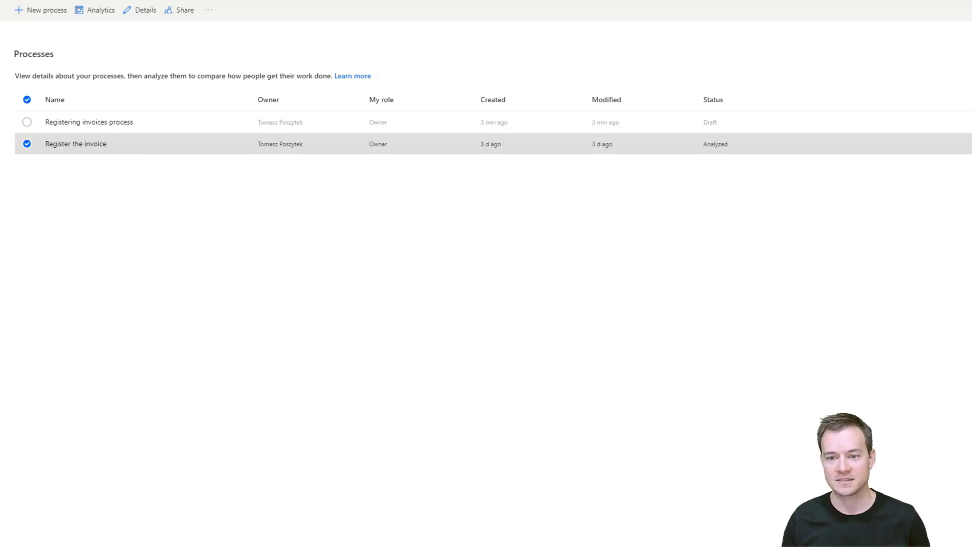
Add a new recording for the "Register the invoice" process, open the desktop recorder and start recording.
left_click(208, 12)
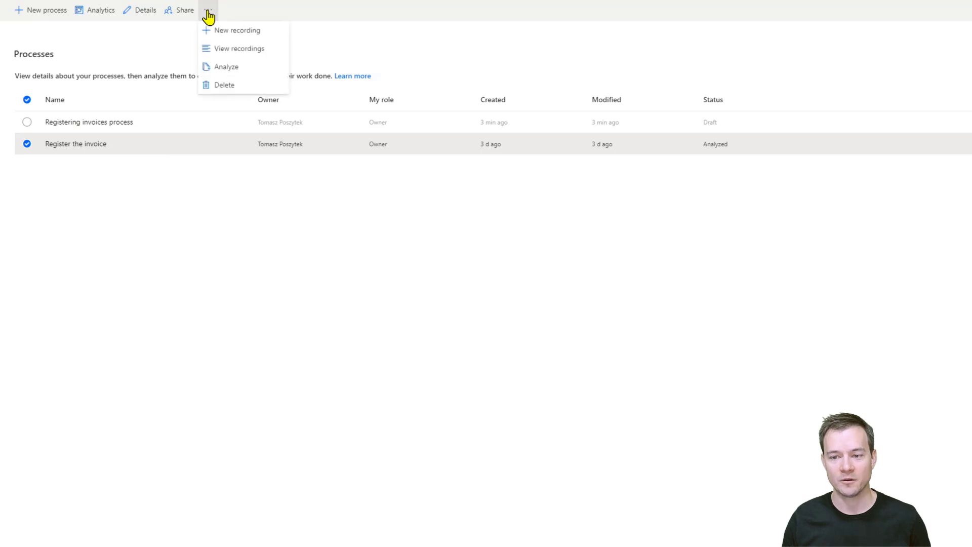
left_click(232, 31)
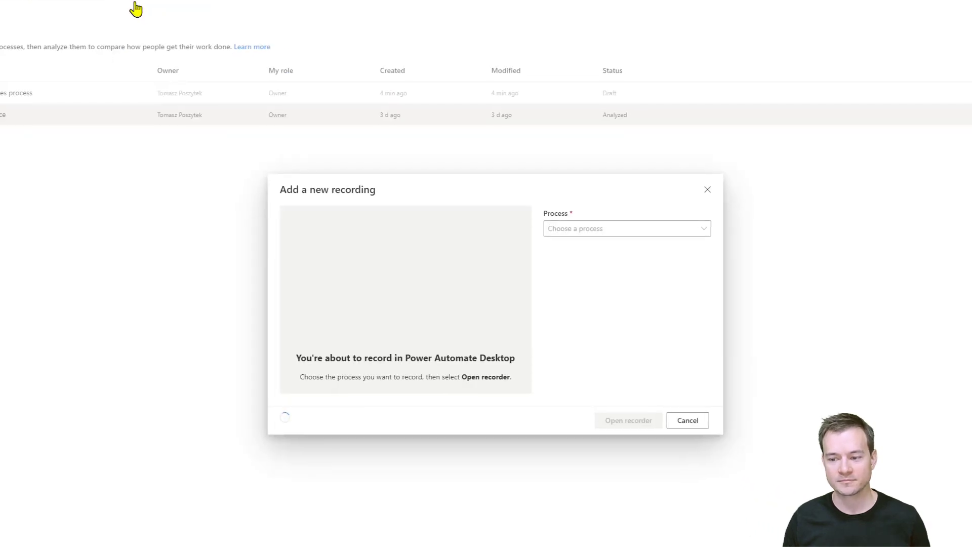
left_click(574, 230)
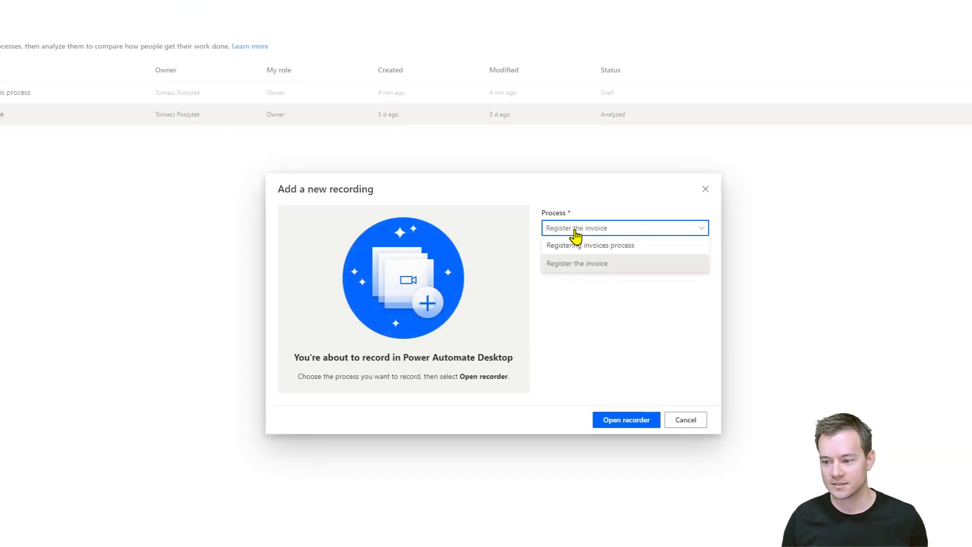
left_click(597, 271)
left_click(632, 419)
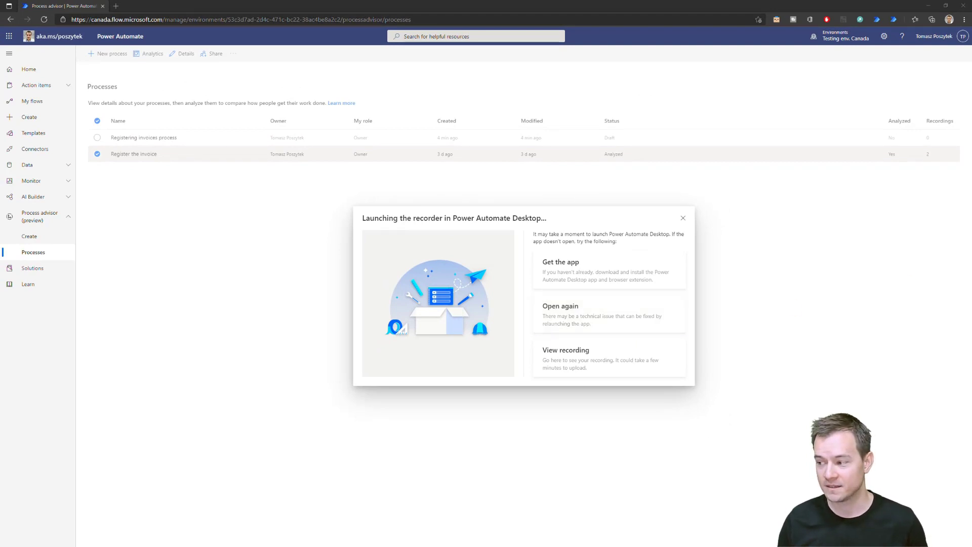
left_click_drag(1, 174, 207, 136)
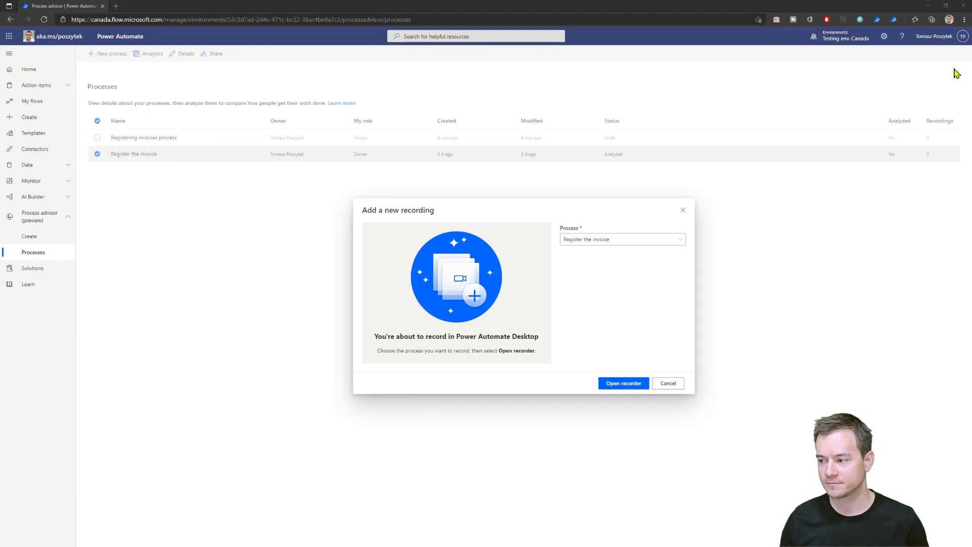
left_click_drag(971, 161, 116, 122)
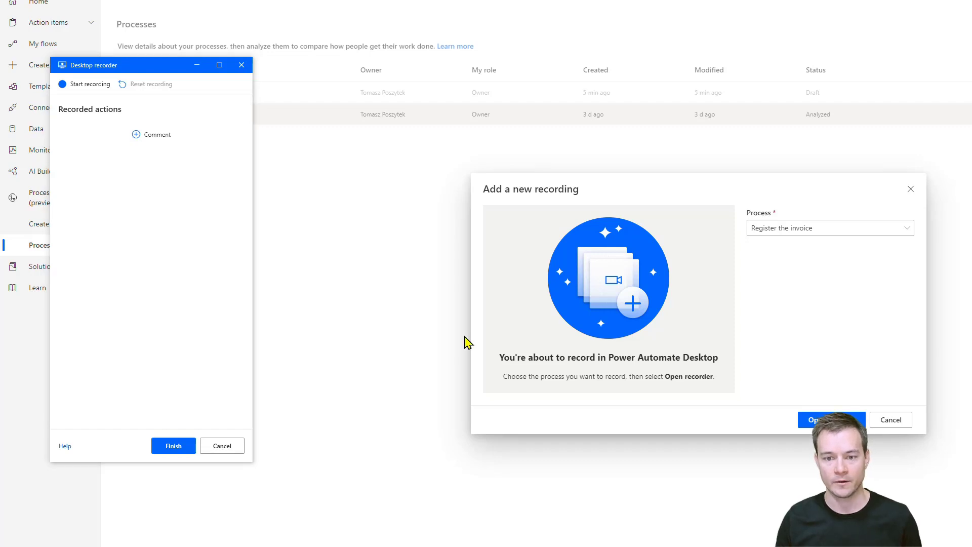
left_click(83, 87)
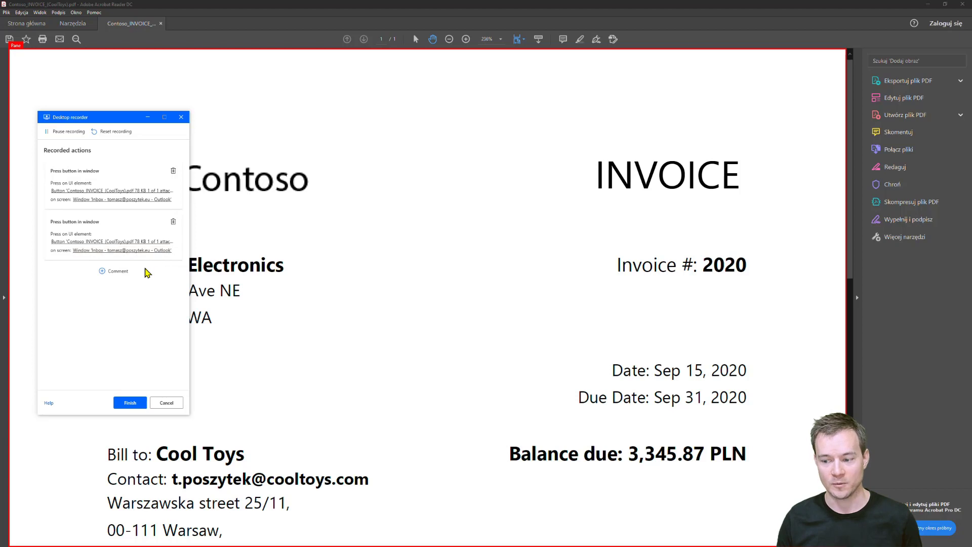
Select the balance due amount 3,345.87 PLN on the invoice PDF.
left_click(440, 463)
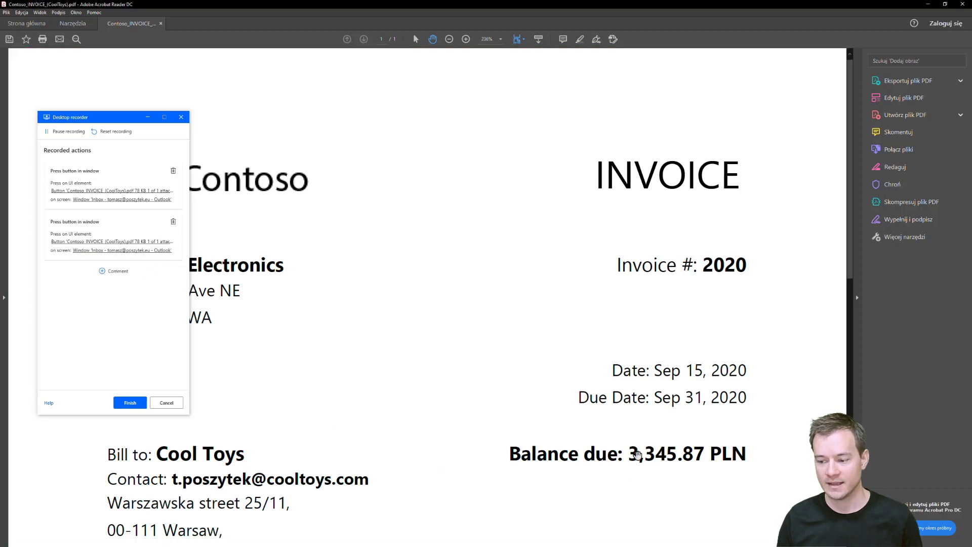
left_click_drag(629, 453, 734, 452)
key("ctrl+c")
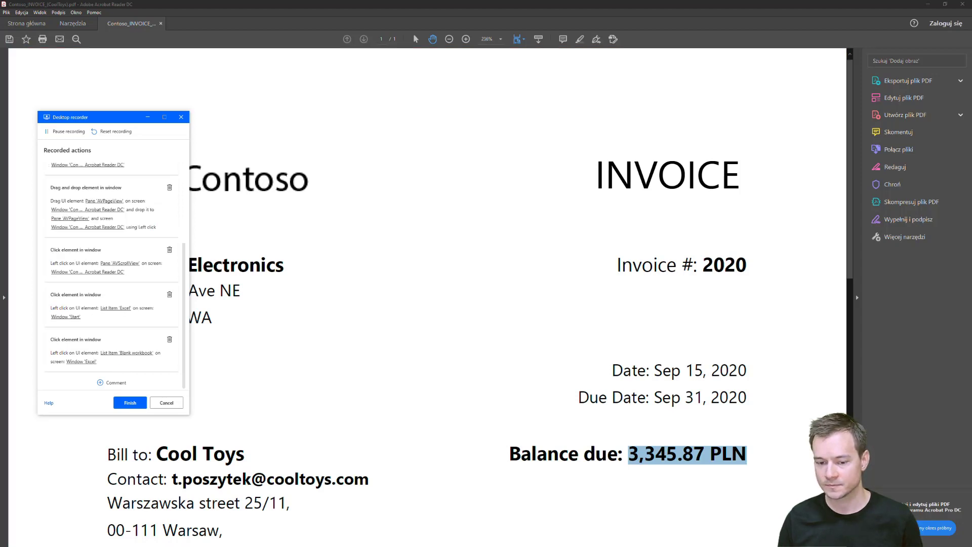
Bring the blank Excel workbook Book1 to the front and maximize its window.
left_click_drag(810, 546, 356, 19)
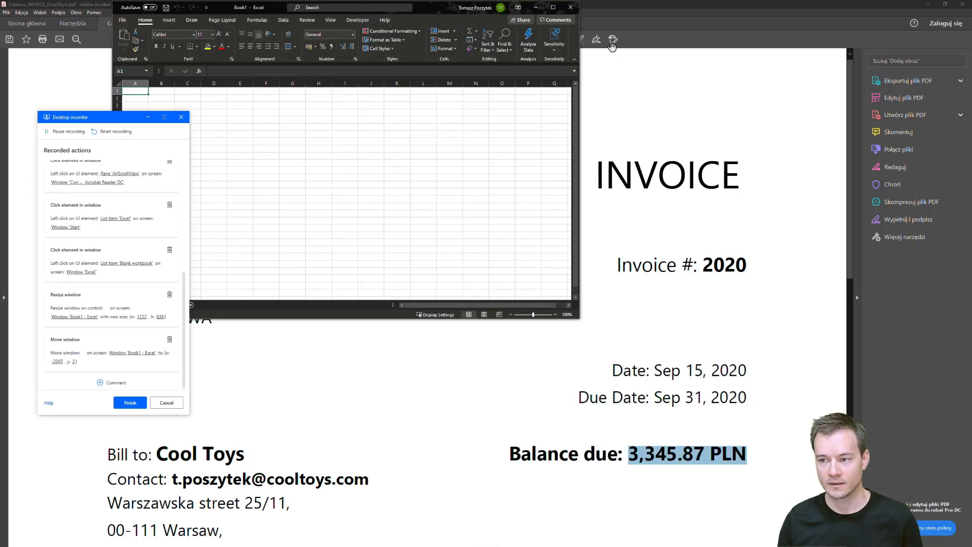
left_click(554, 9)
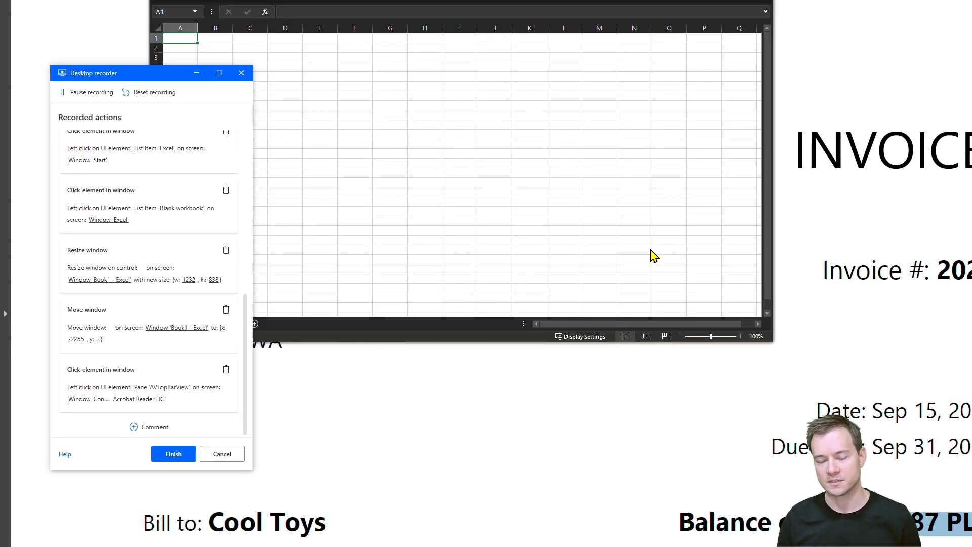
left_click(385, 324)
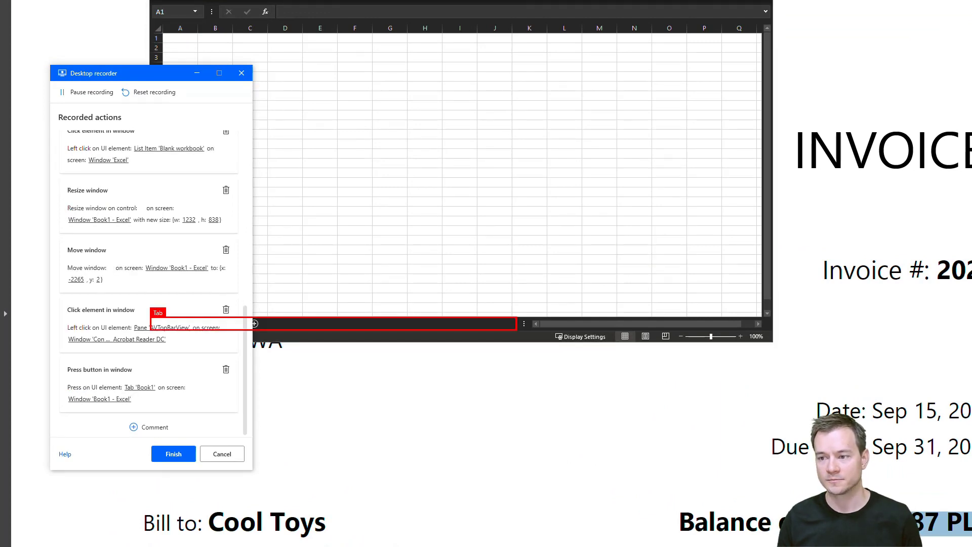
left_click(738, 0)
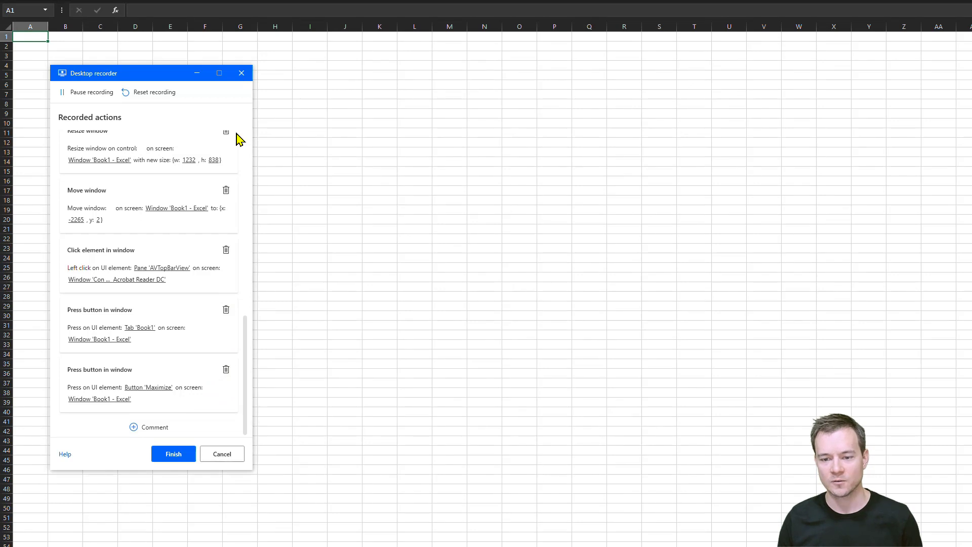
Delete the recorded Move window and Resize window actions, then minimize the recorder.
left_click(226, 191)
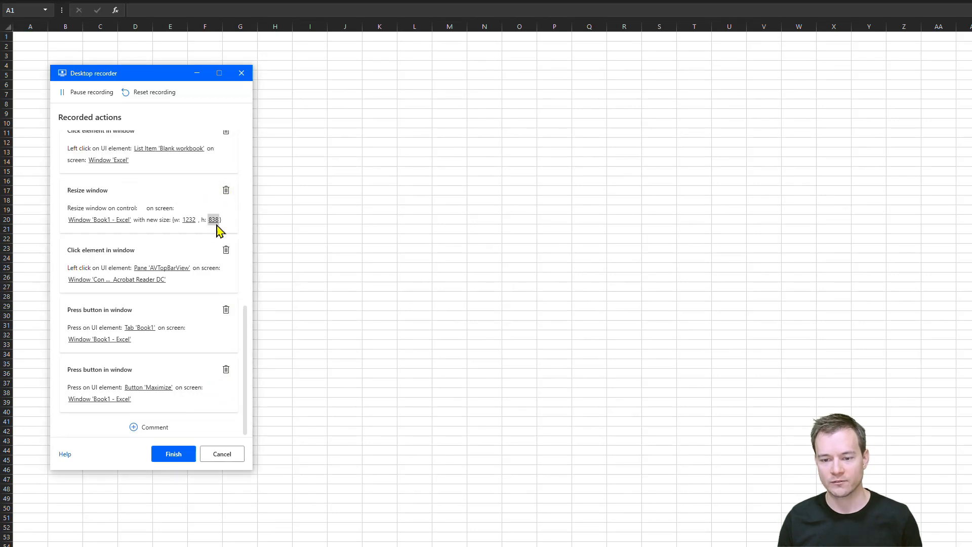
left_click(226, 191)
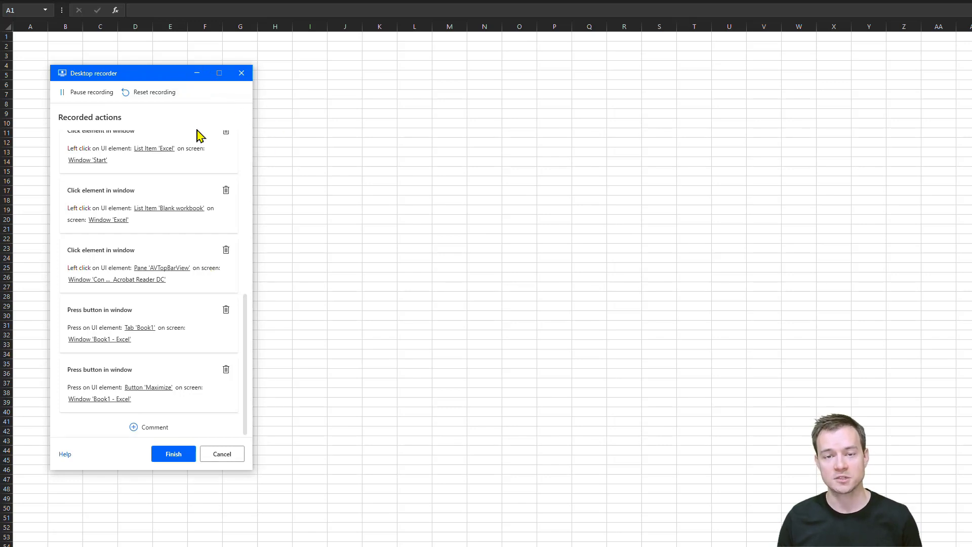
left_click(197, 73)
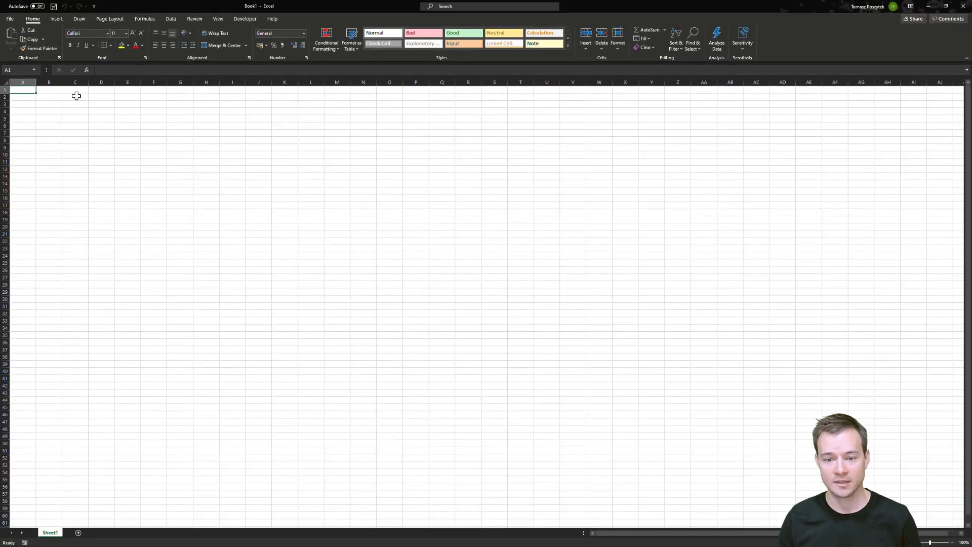
Copy the balance due amount from the invoice PDF and paste it into cell C2 of the workbook.
double_click(77, 95)
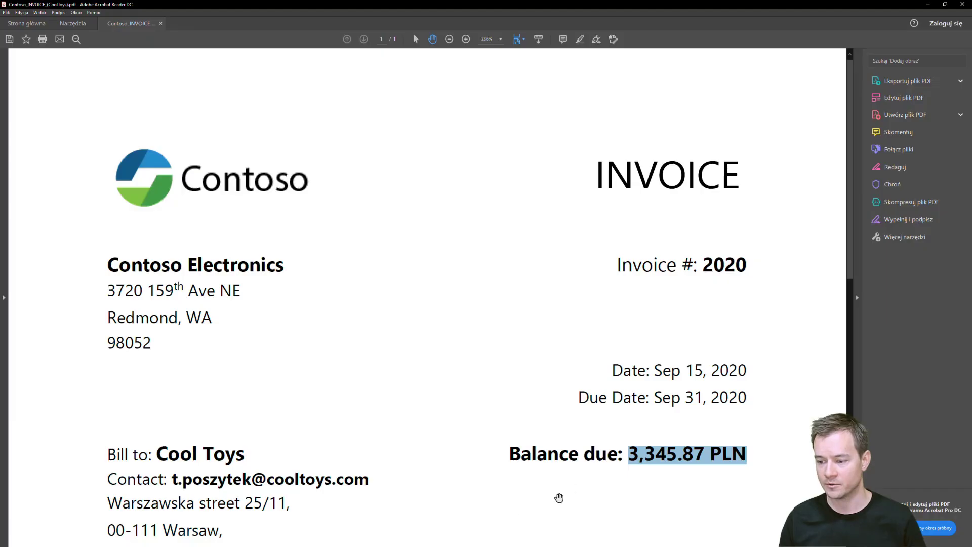
right_click(694, 461)
left_click(704, 465)
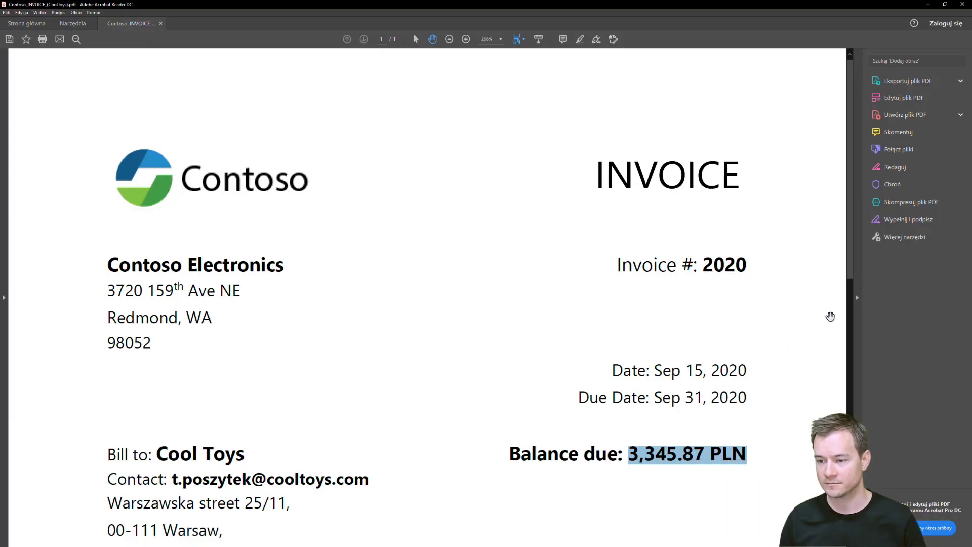
key("alt+Tab")
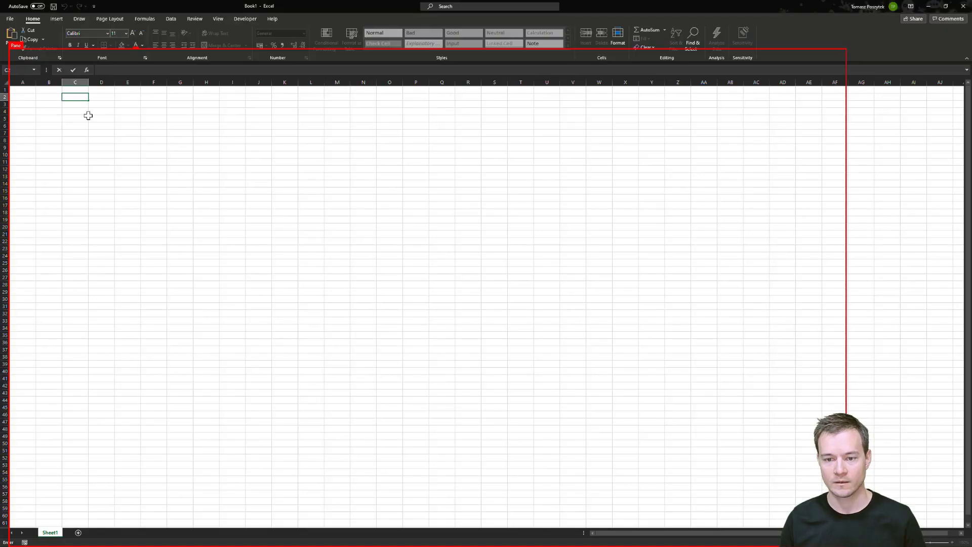
double_click(77, 100)
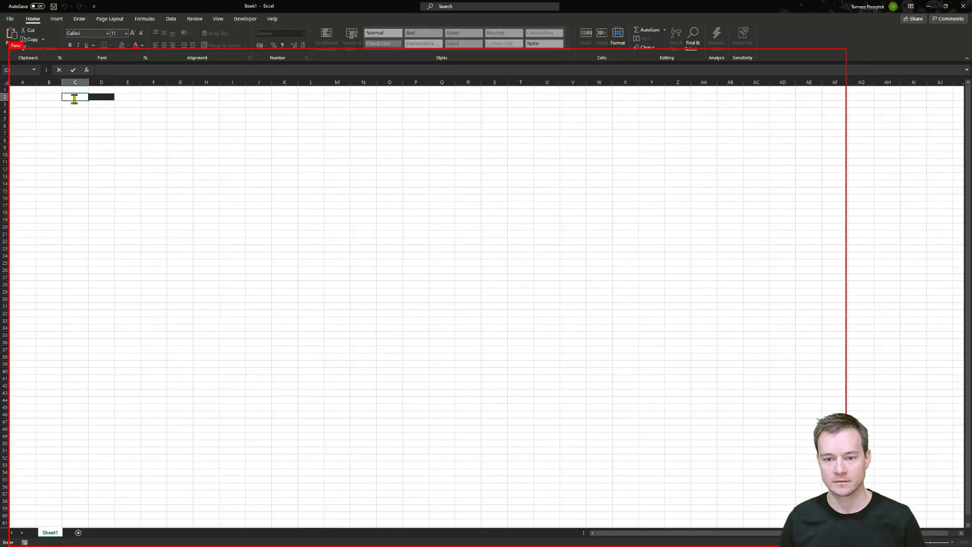
key("ctrl+v")
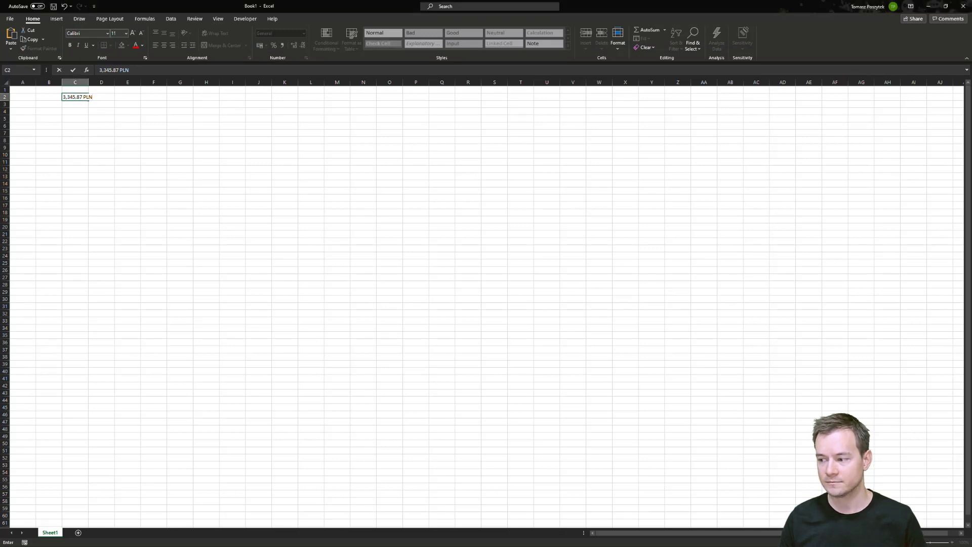
Open nbp.pl in a new browser tab and select the USD average exchange rate 3,6765.
key("alt+Tab")
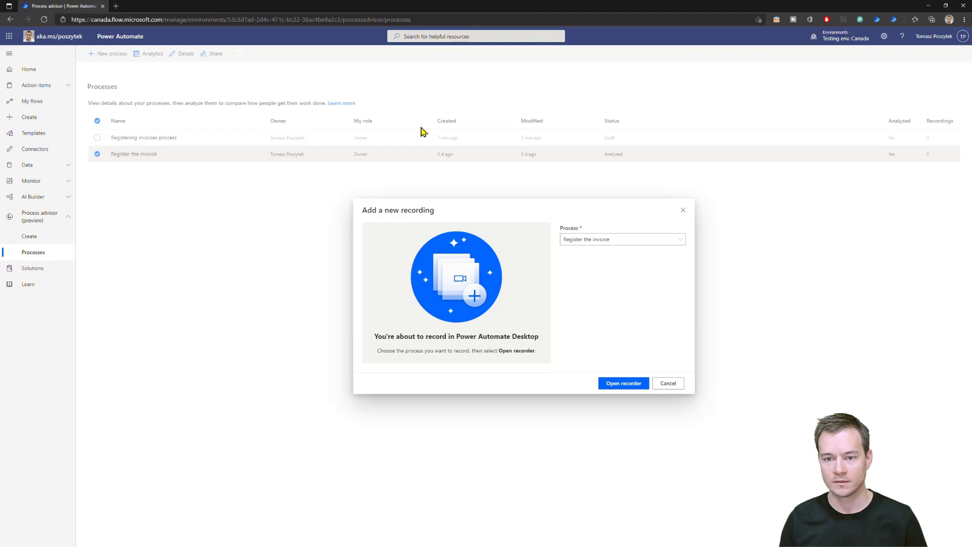
left_click(115, 6)
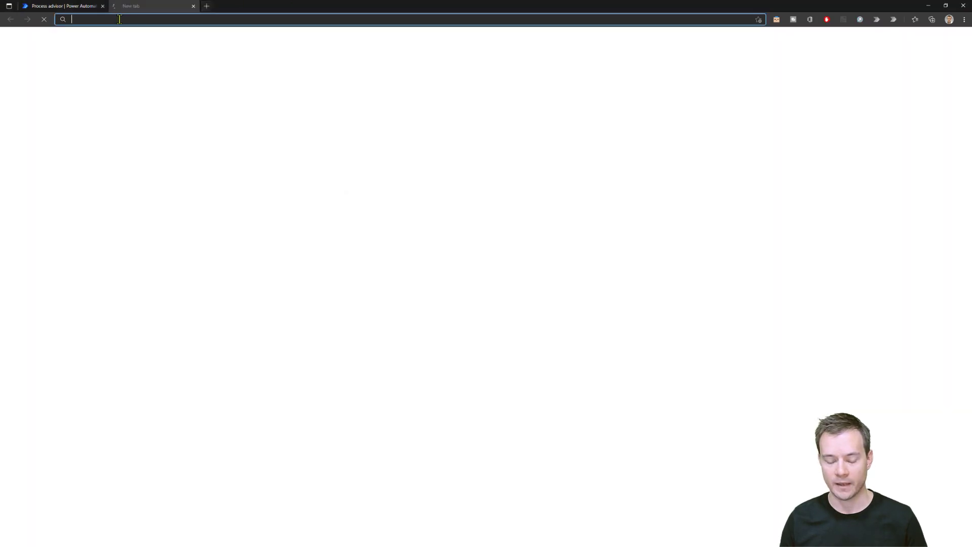
type("nb")
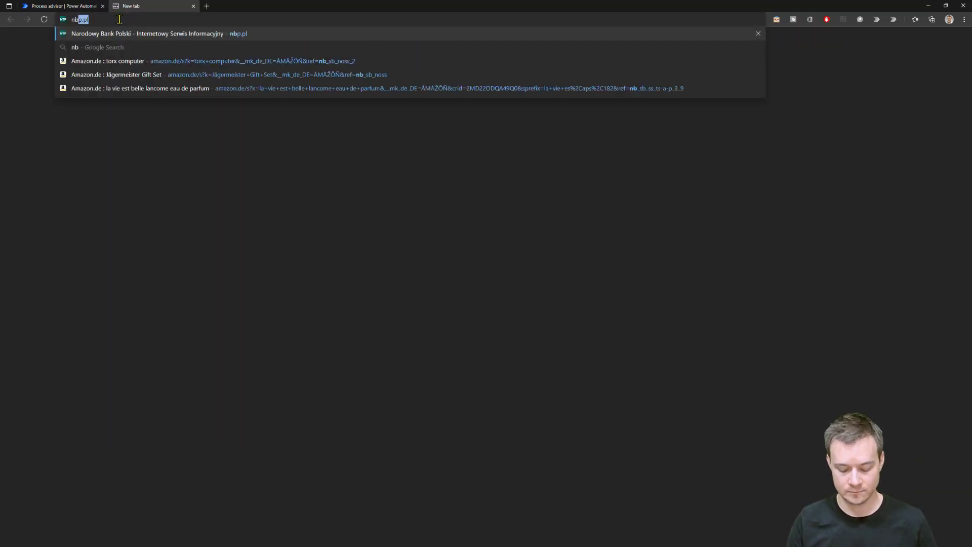
type("p.pl")
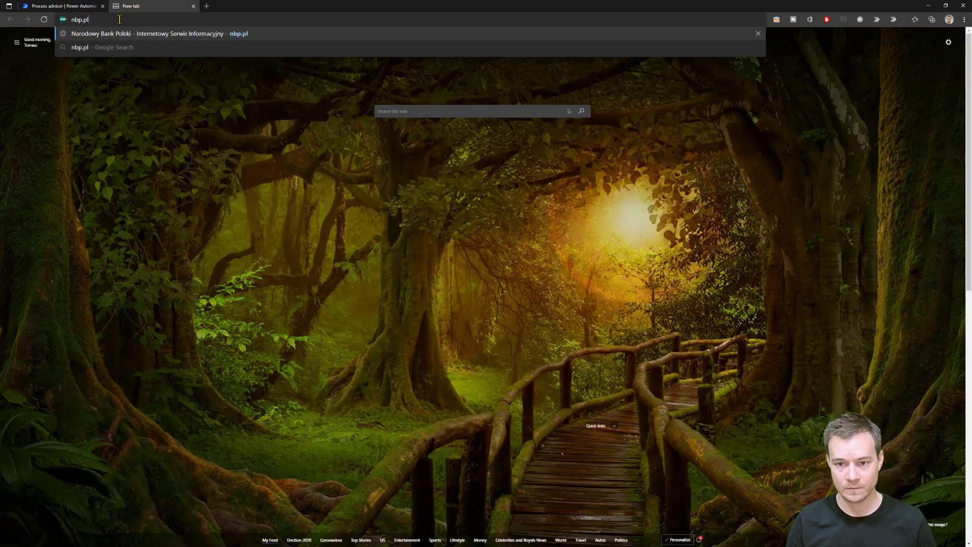
key("Return")
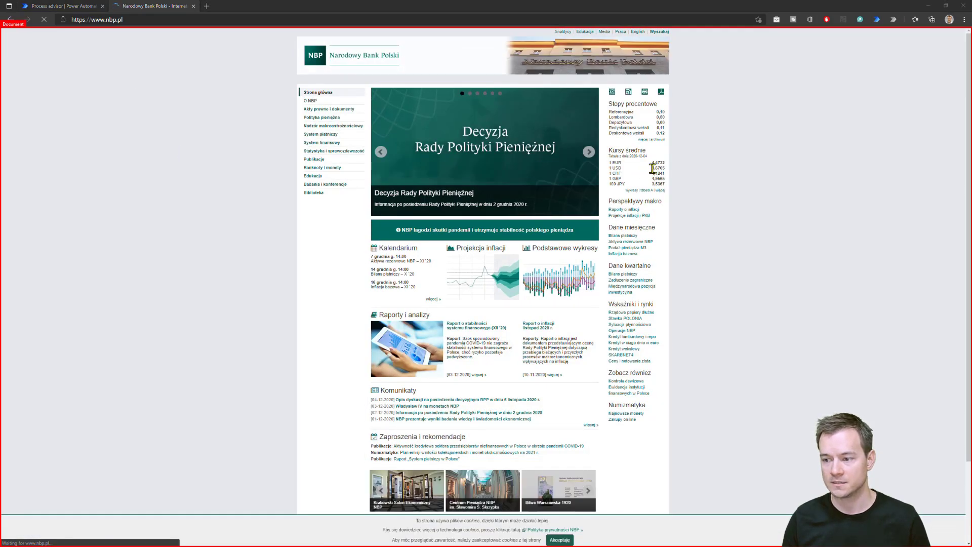
left_click_drag(652, 168, 665, 168)
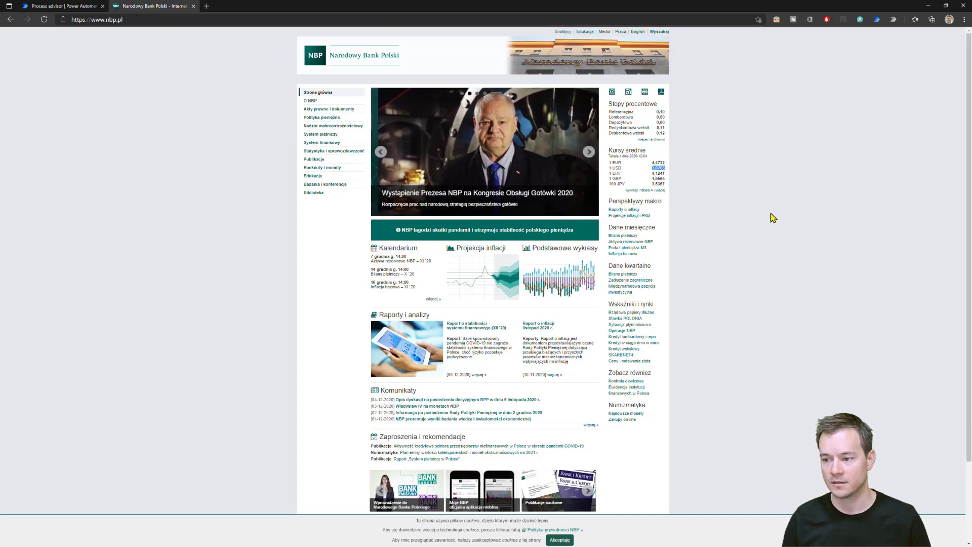
Enter the exchange rate 3,6765 into cell C3.
left_click(928, 6)
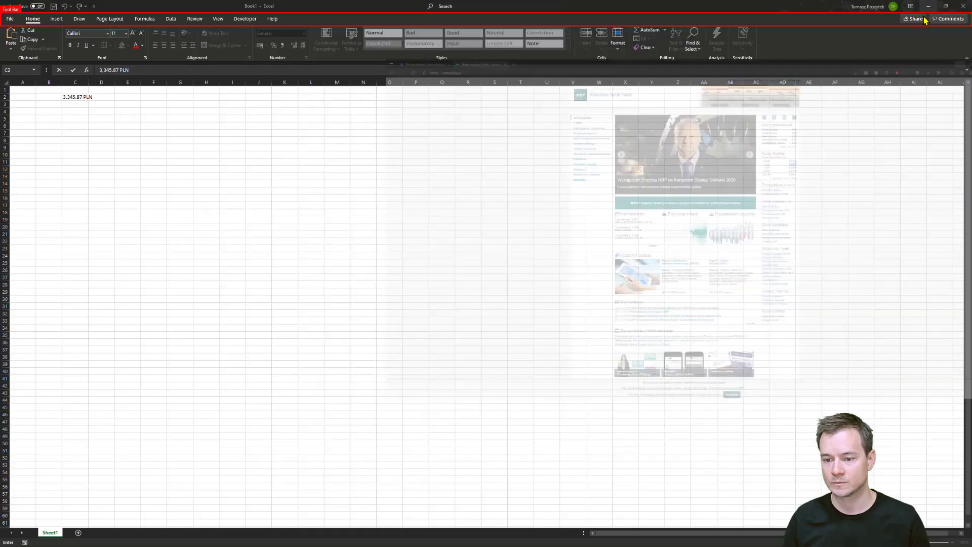
left_click(74, 104)
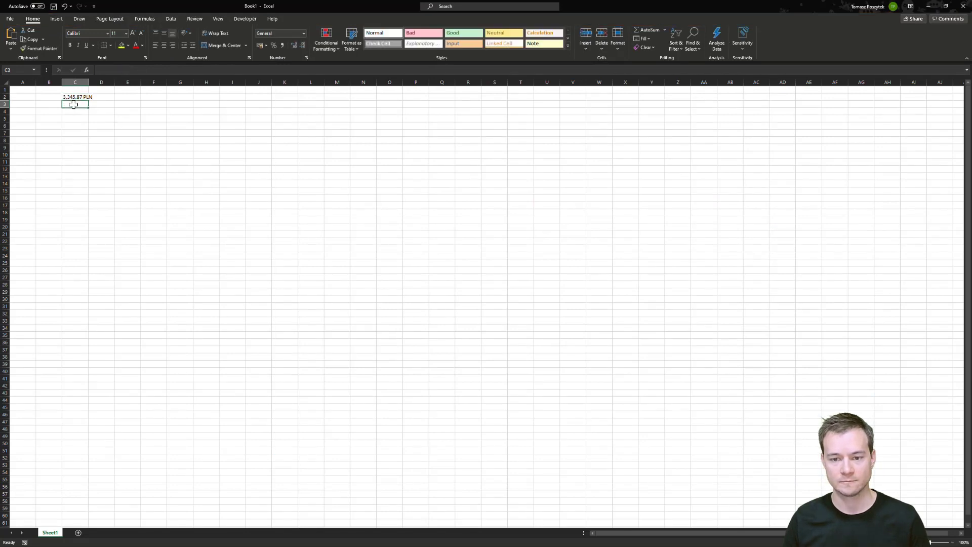
type("3,6765")
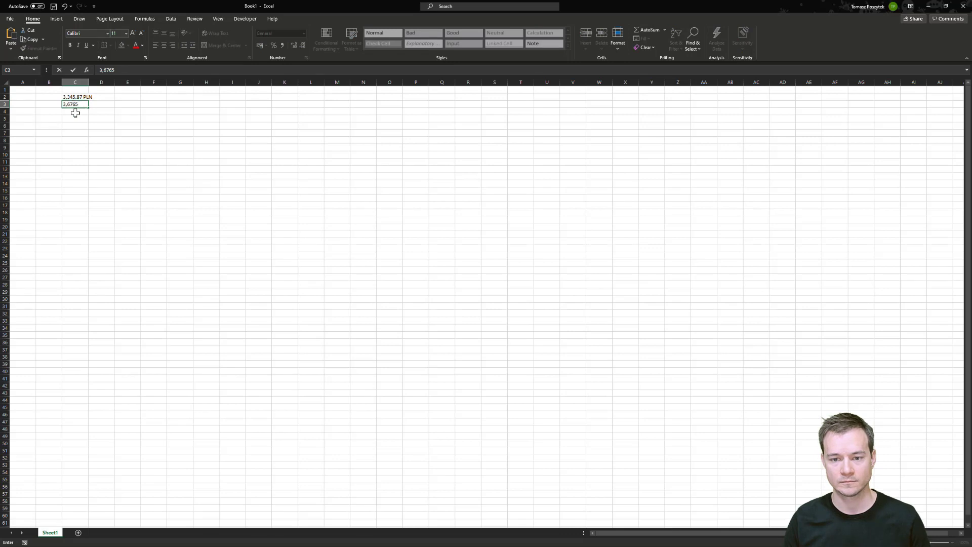
left_click(75, 112)
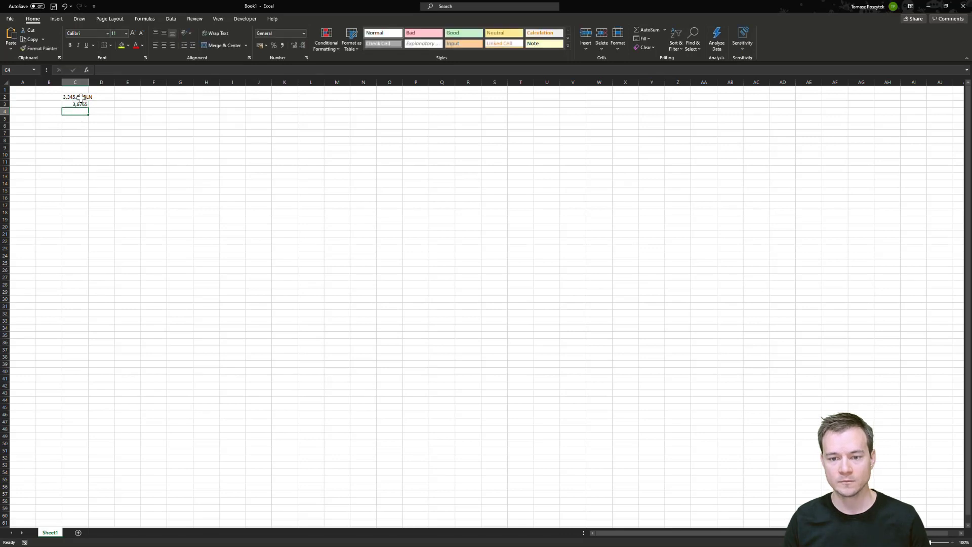
Edit the amount in C2 to remove the PLN suffix and the thousands separator, leaving 3345.87.
left_click(72, 96)
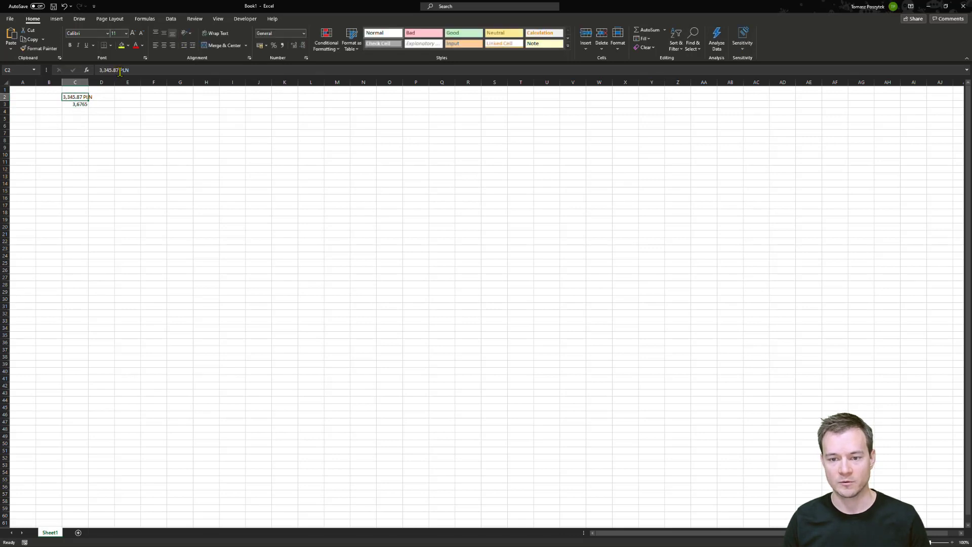
left_click(151, 71)
left_click(166, 72)
key("BackSpace")
key("BackSpace")
key("BackSpace")
key("BackSpace")
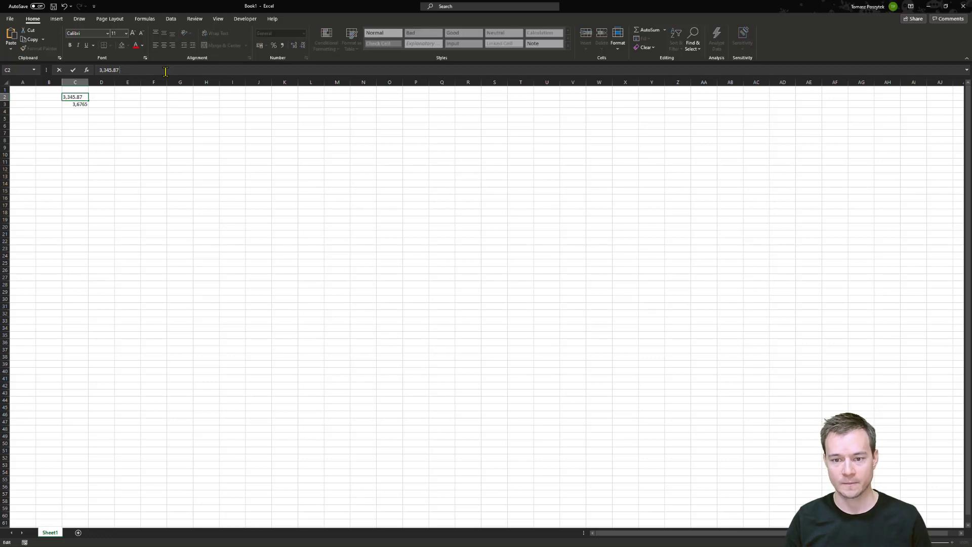
key("Return")
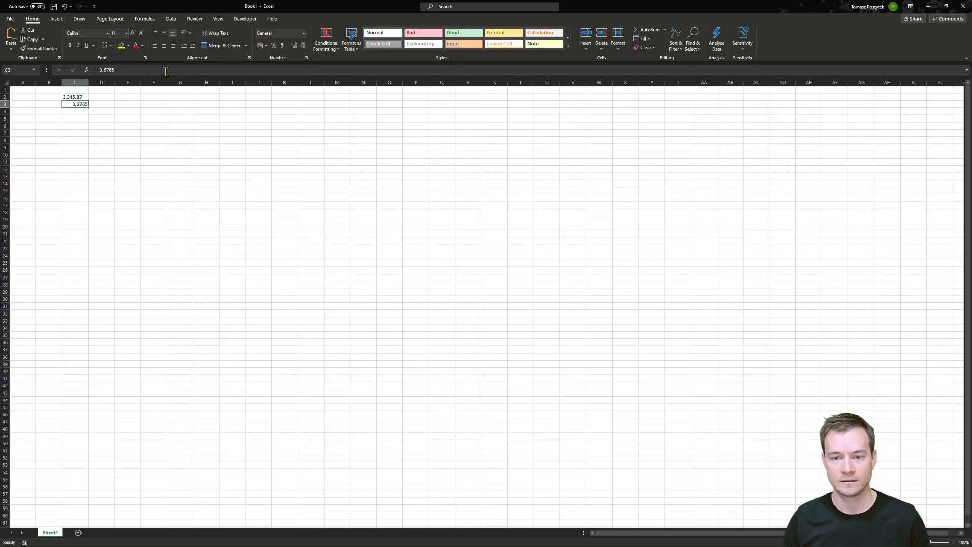
key("Up")
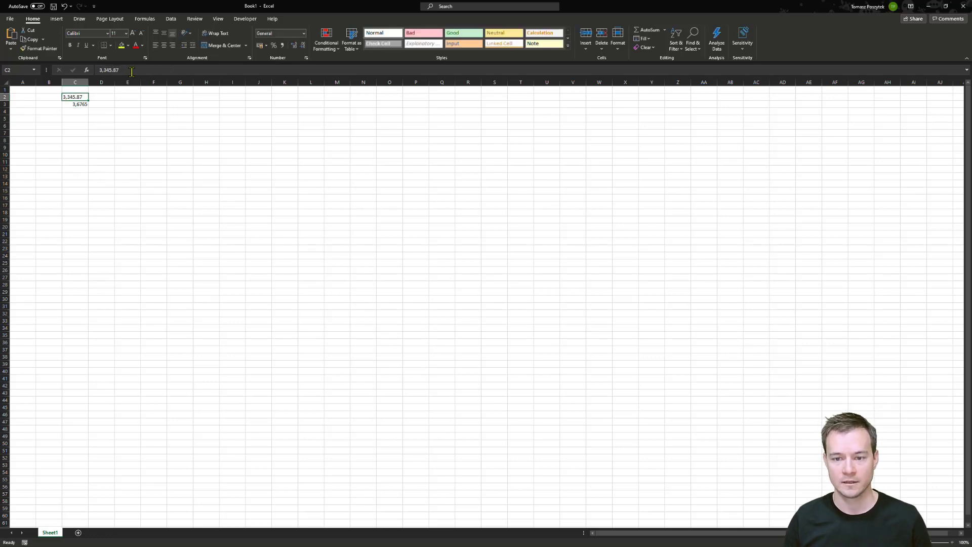
left_click(104, 71)
key("BackSpace")
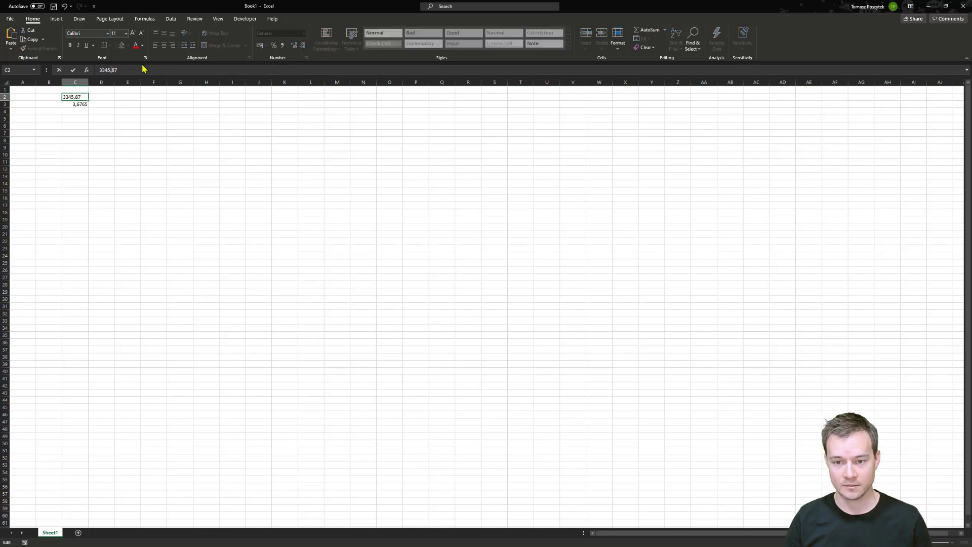
key("Return")
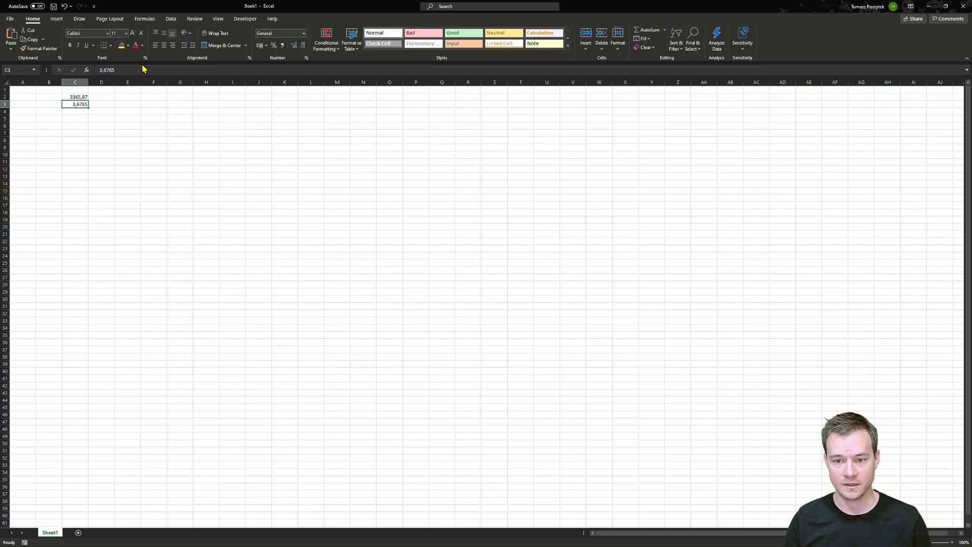
Try to replace the comma in the C3 rate with a period.
left_click(107, 69)
key("BackSpace")
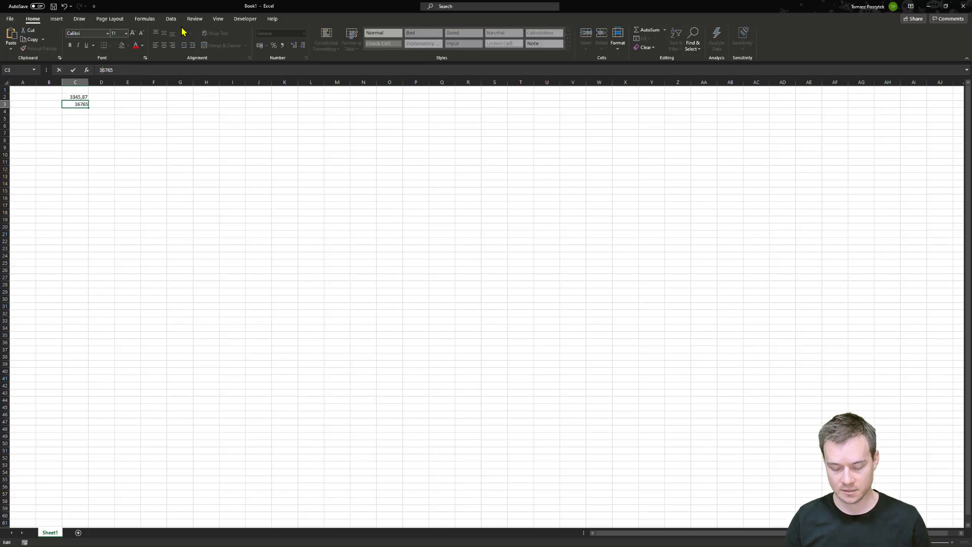
type(".")
key("Return")
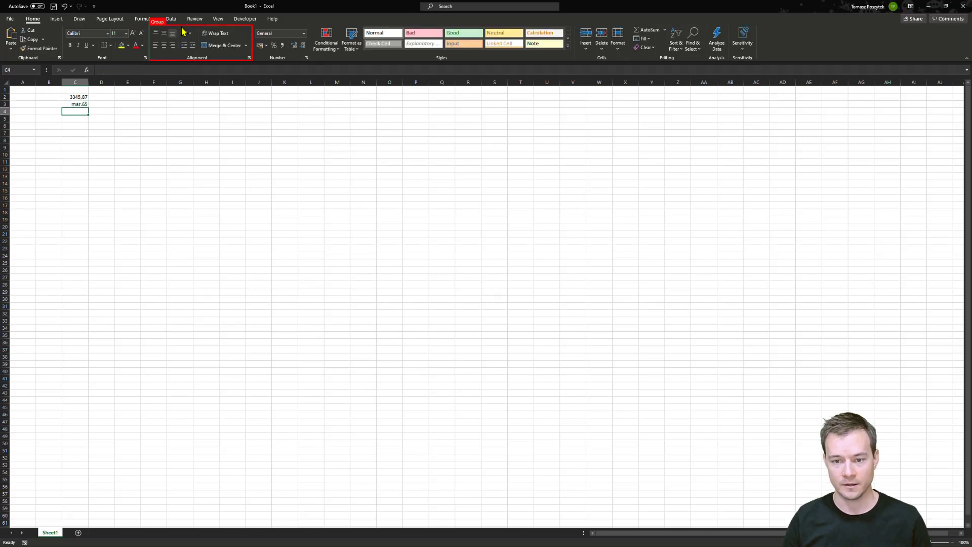
Repaste the rate 3,6765 into C3 and undo the changes until the plain number is restored.
key("Up")
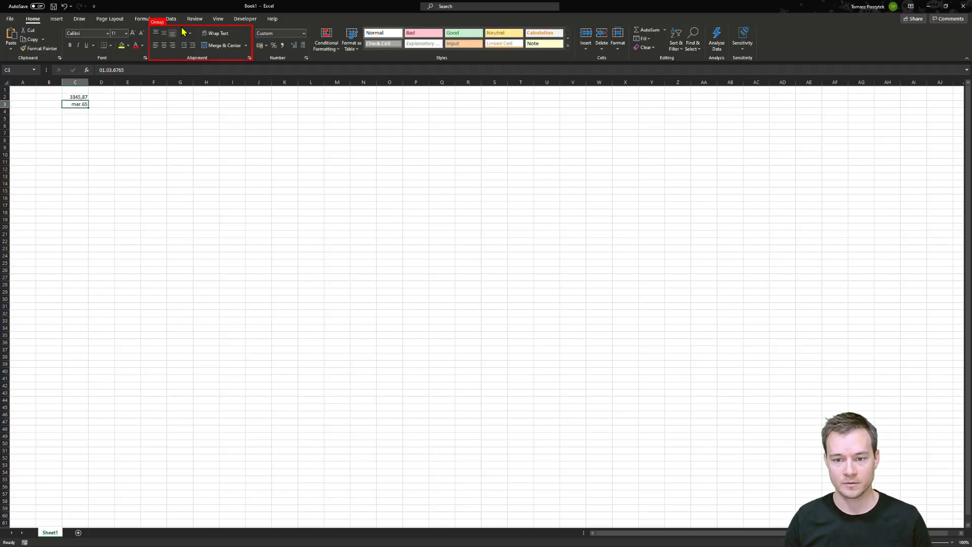
left_click(124, 70)
key("ctrl+a")
type("3,6765")
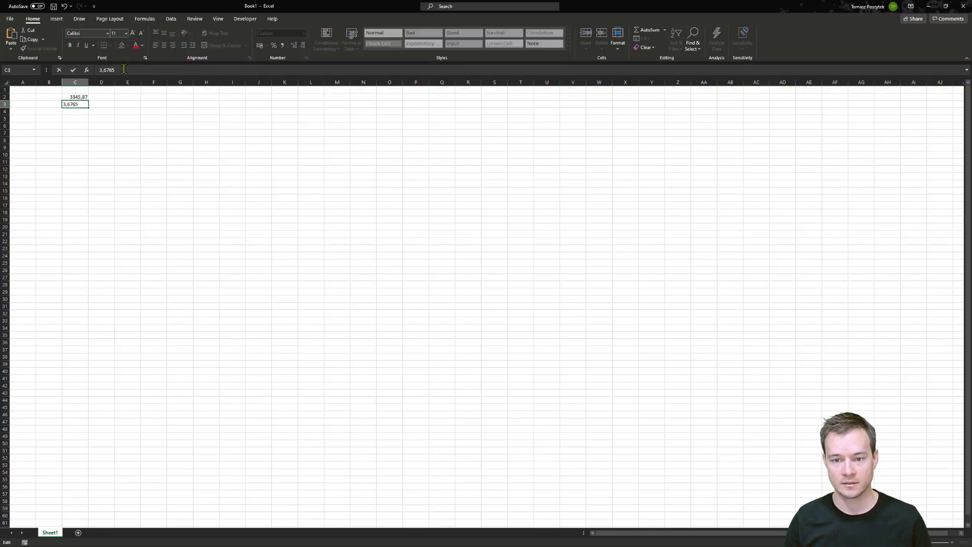
key("Return")
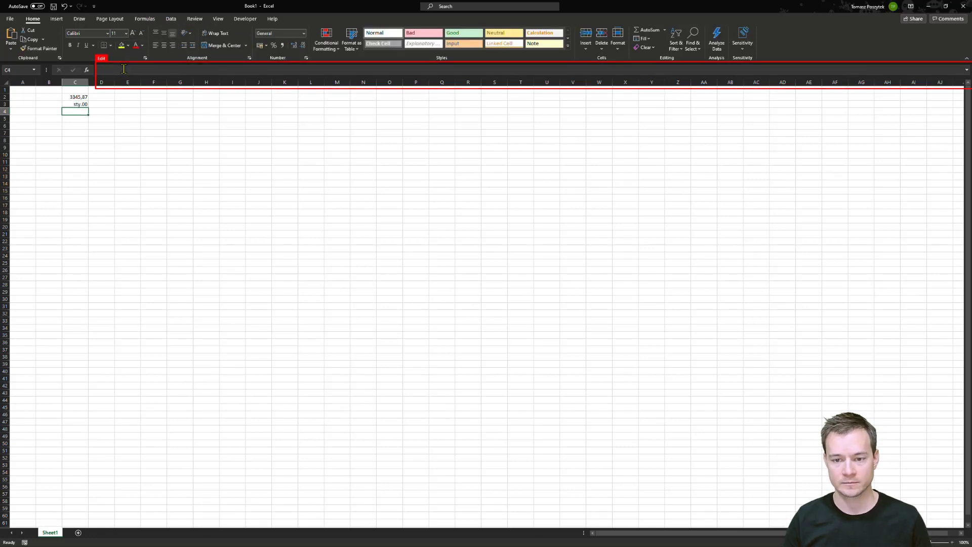
key("Up")
key("Delete")
key("ctrl+v")
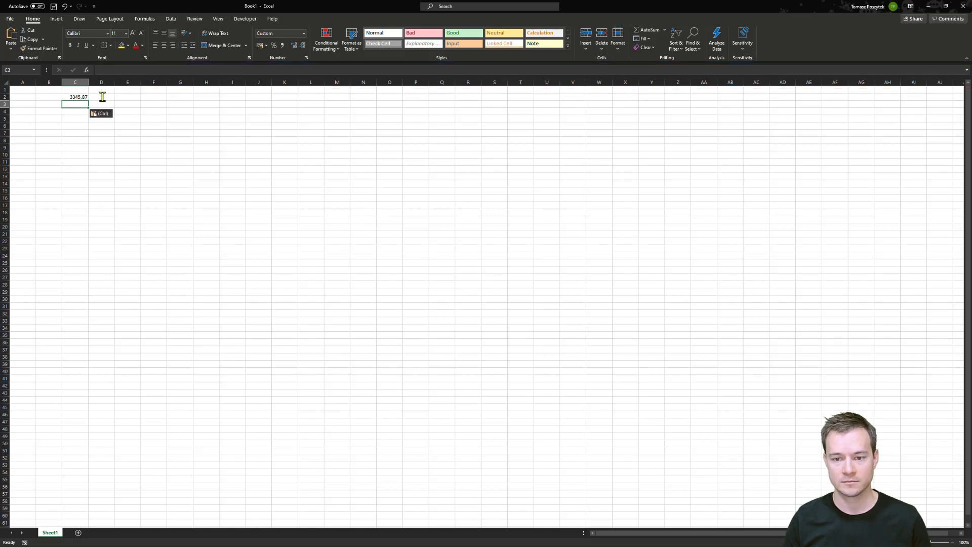
key("ctrl+z")
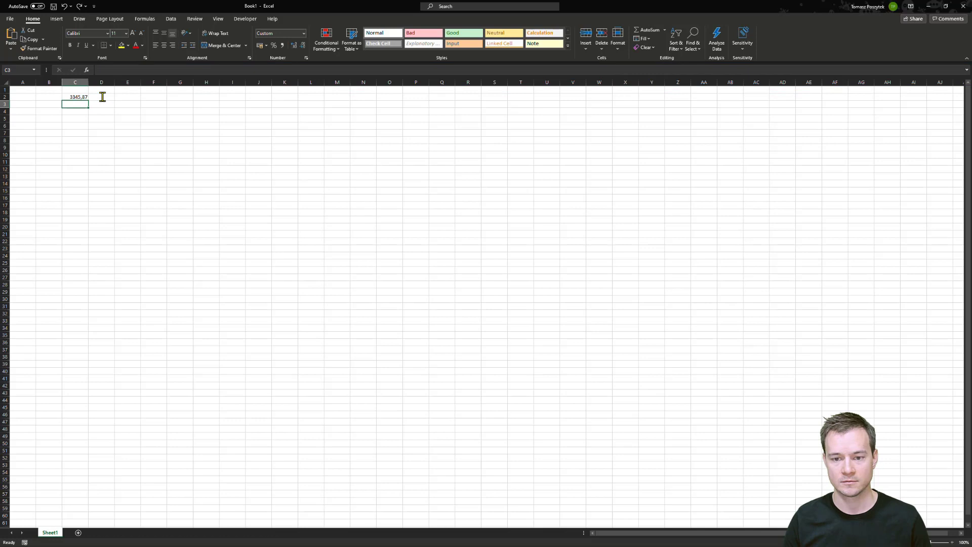
type("01.03.6765")
key("ctrl+z")
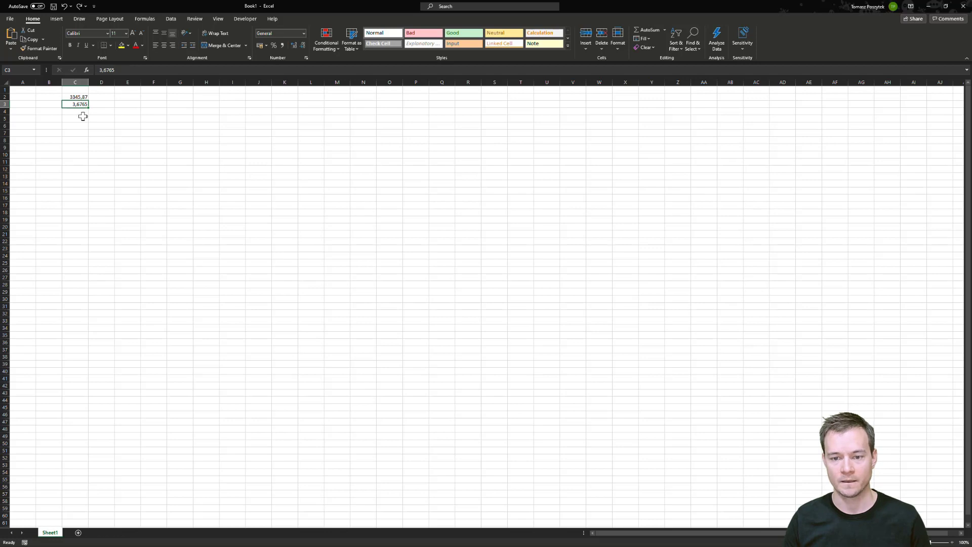
Enter the formula =C2/C3 in cell C5 to convert the amount into USD.
left_click(82, 117)
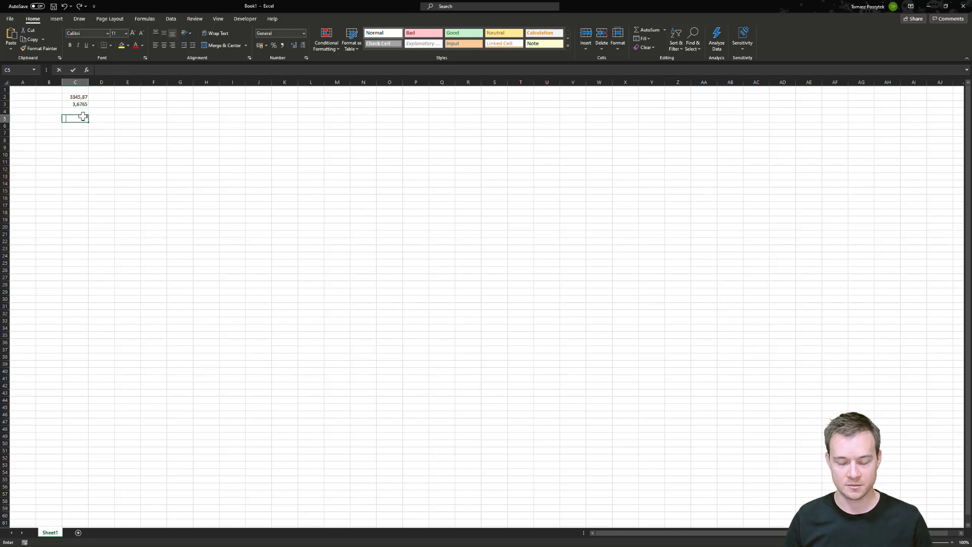
type("=")
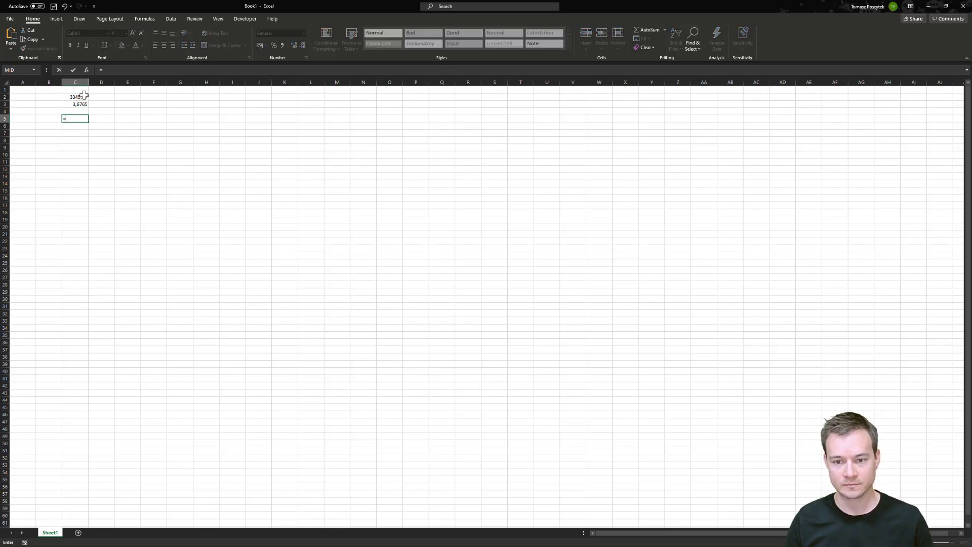
left_click(76, 96)
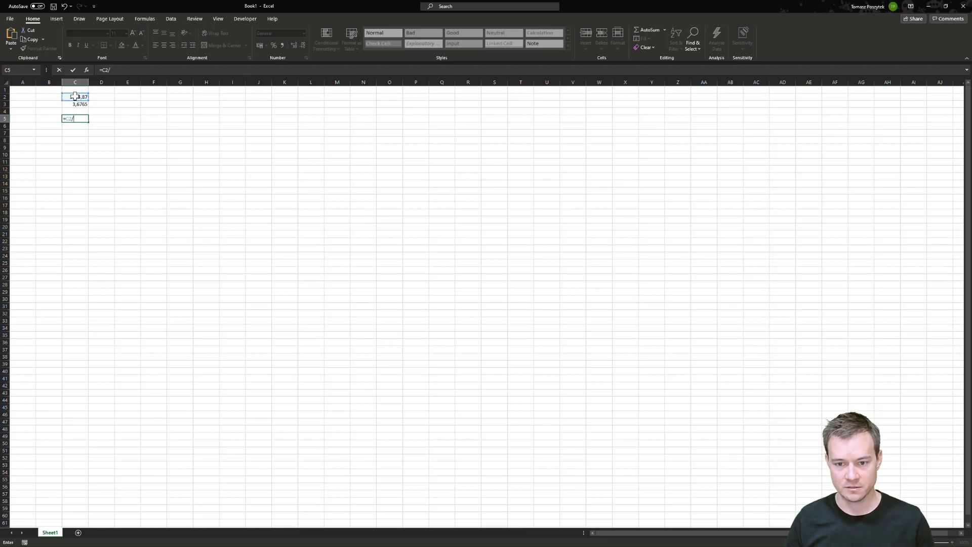
type("/")
left_click(81, 104)
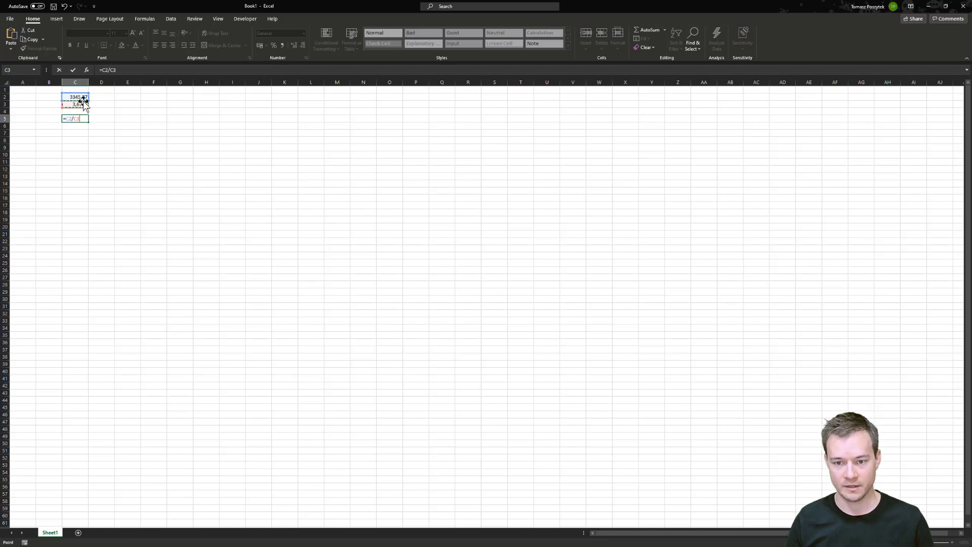
key("Return")
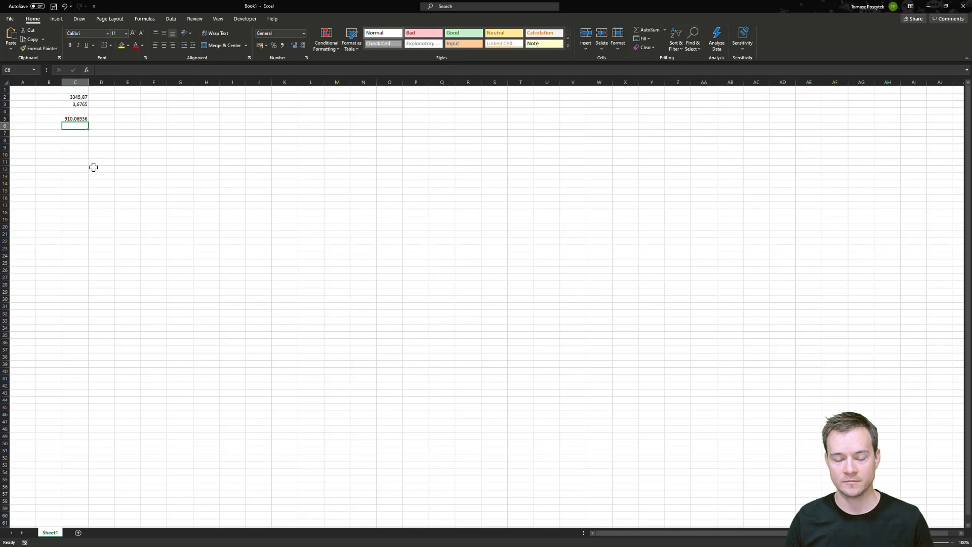
left_click(71, 118)
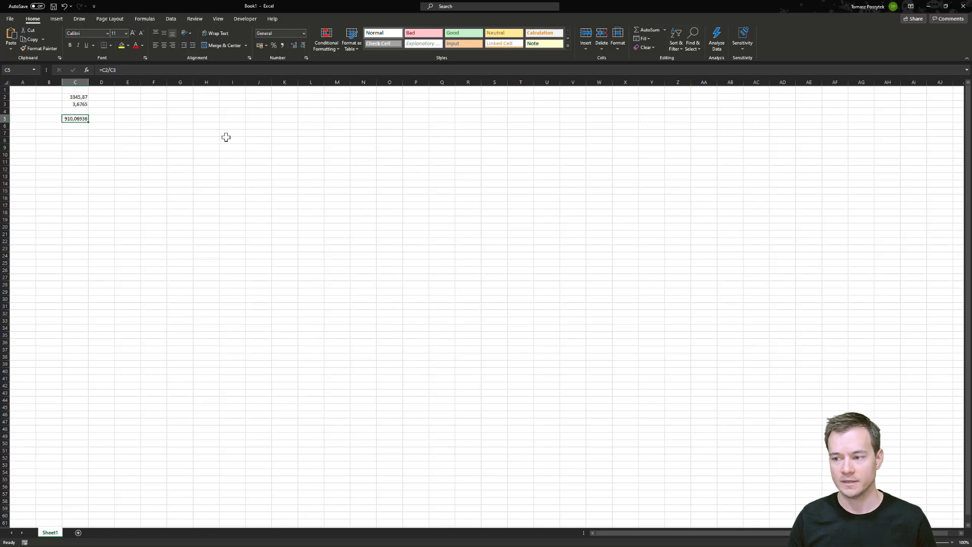
Minimize Excel and delete the unwanted move-window and resize-window actions from the recorded actions list.
left_click(929, 7)
left_click(929, 7)
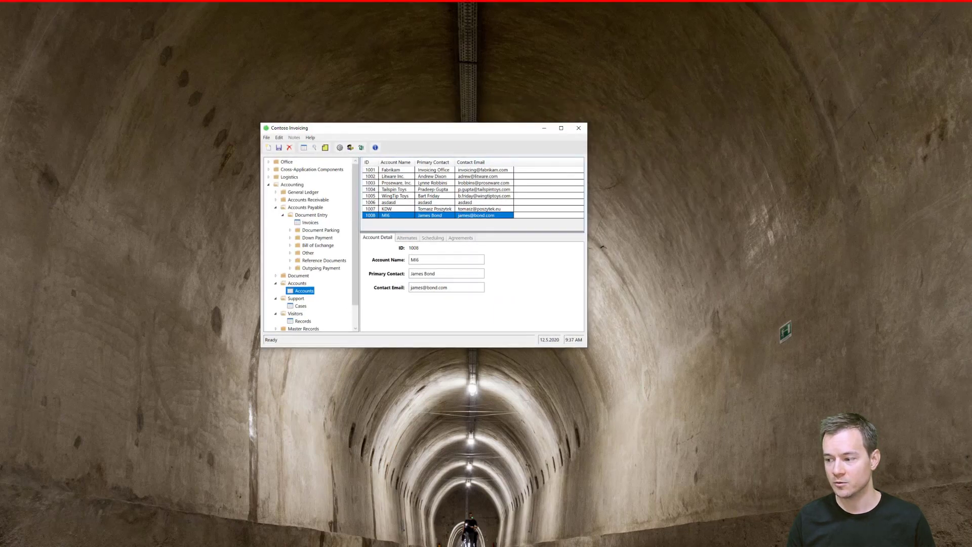
key("alt+Tab")
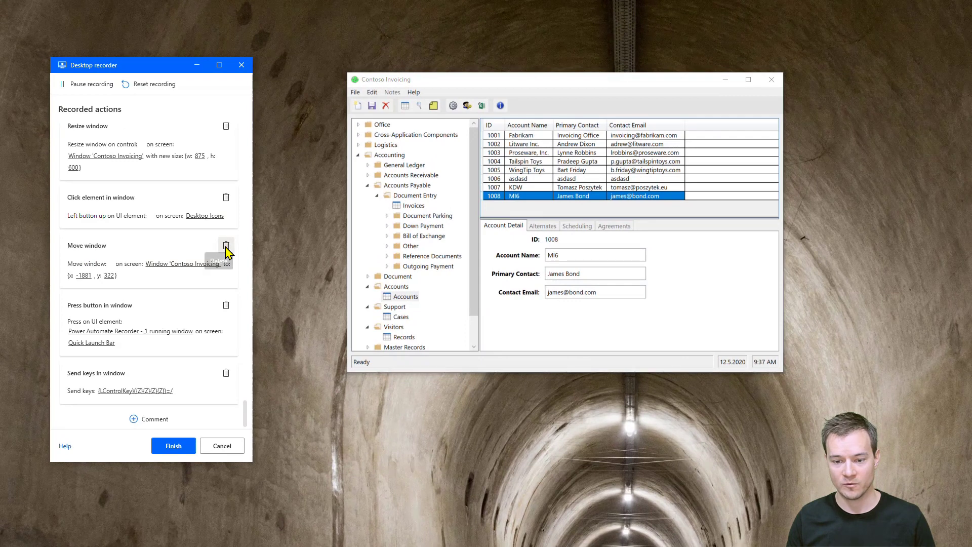
left_click(226, 245)
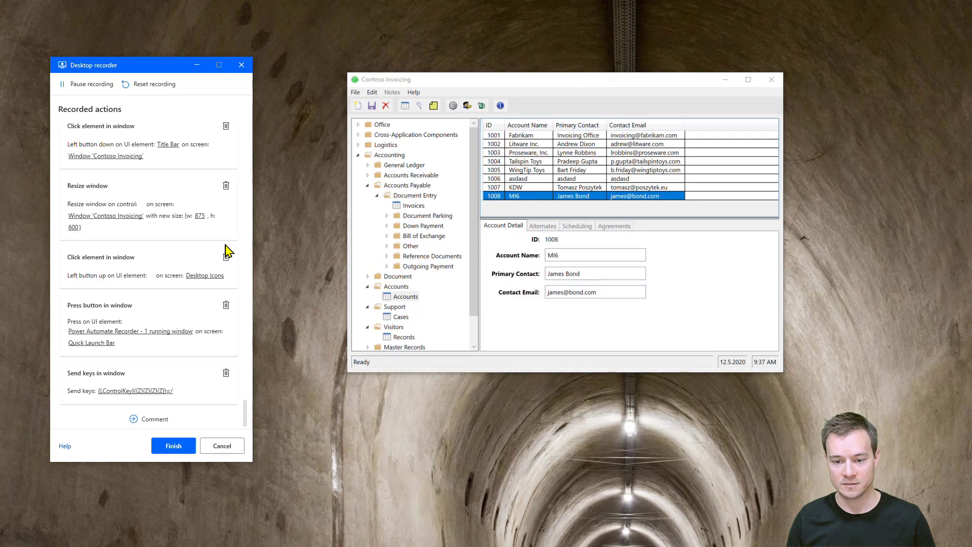
left_click(223, 193)
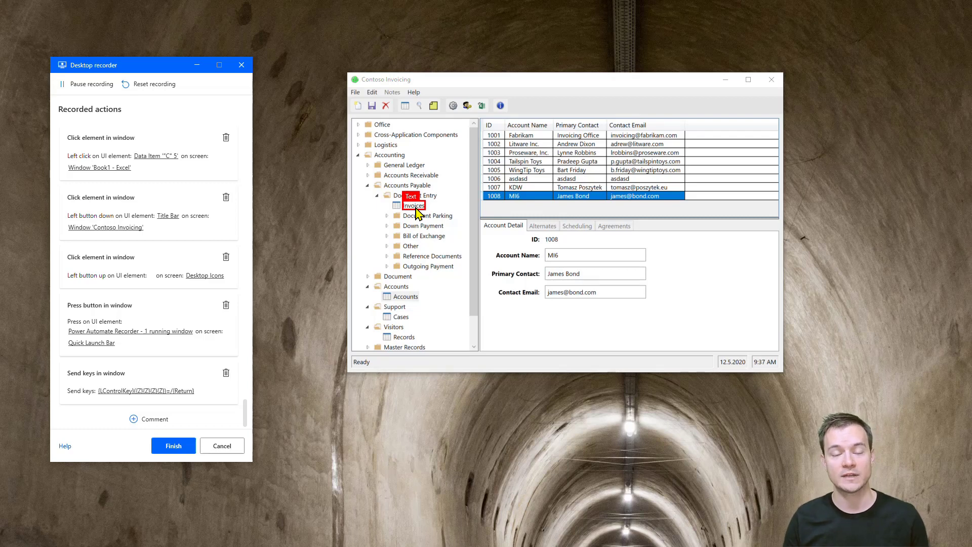
Open the Invoices list, add a new invoice record, and enter Cool Toys 2 as its account.
left_click(414, 206)
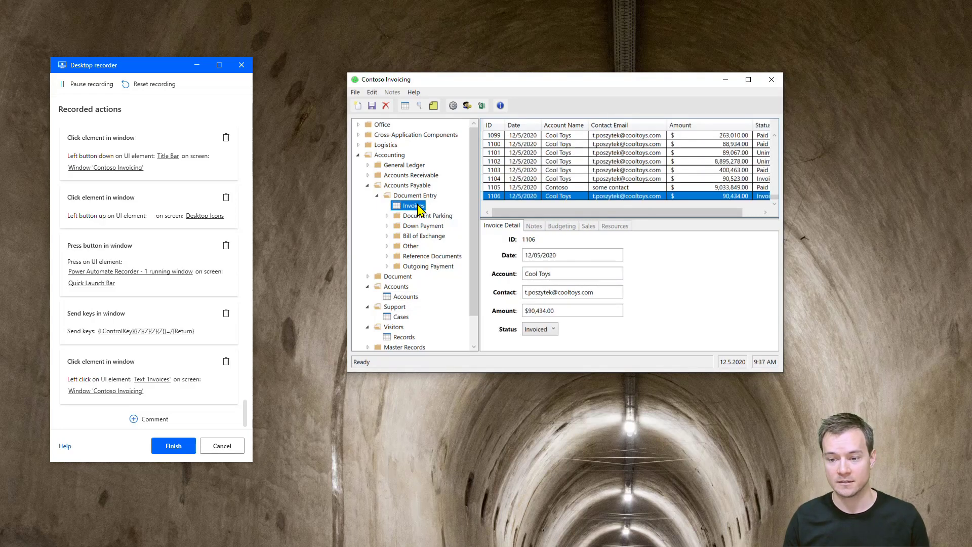
left_click(359, 106)
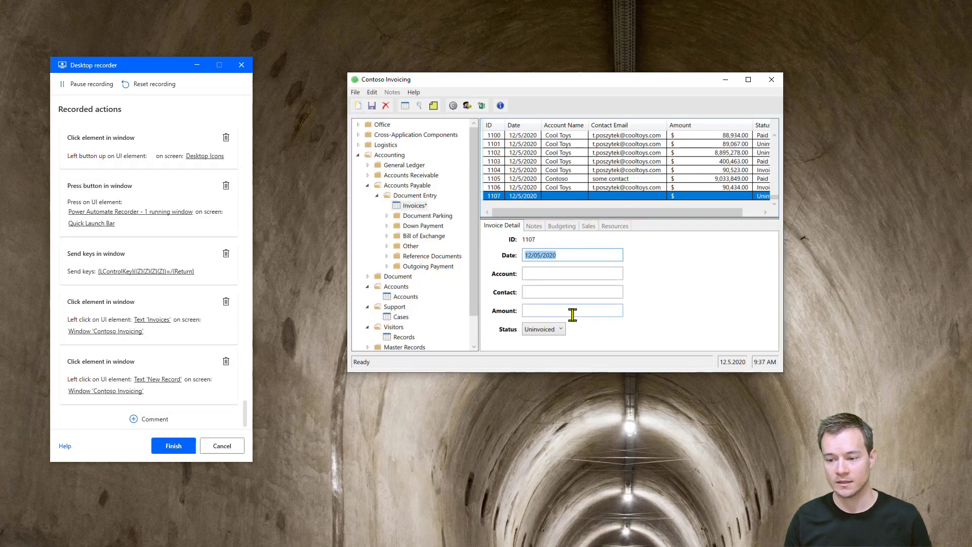
key("alt+Tab")
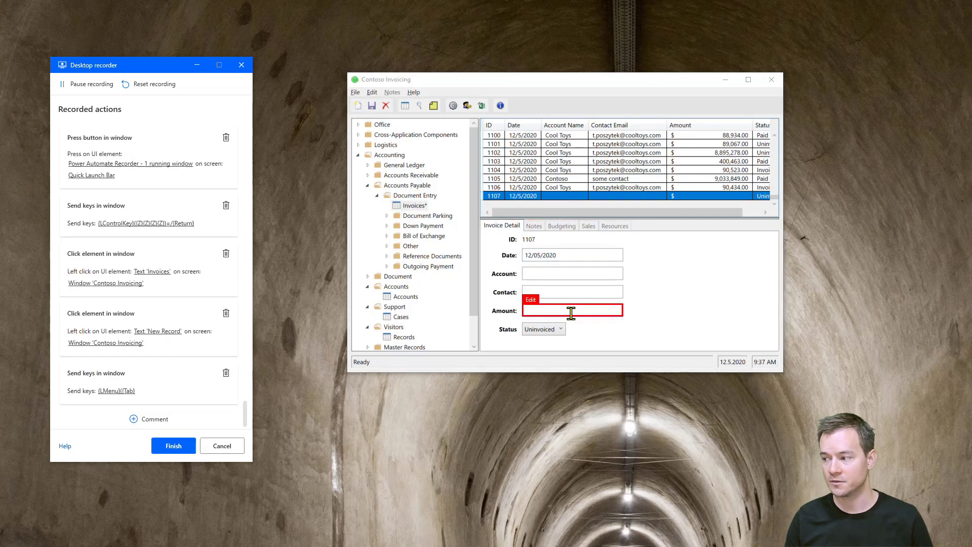
key("alt+Tab")
key("alt+Tab")
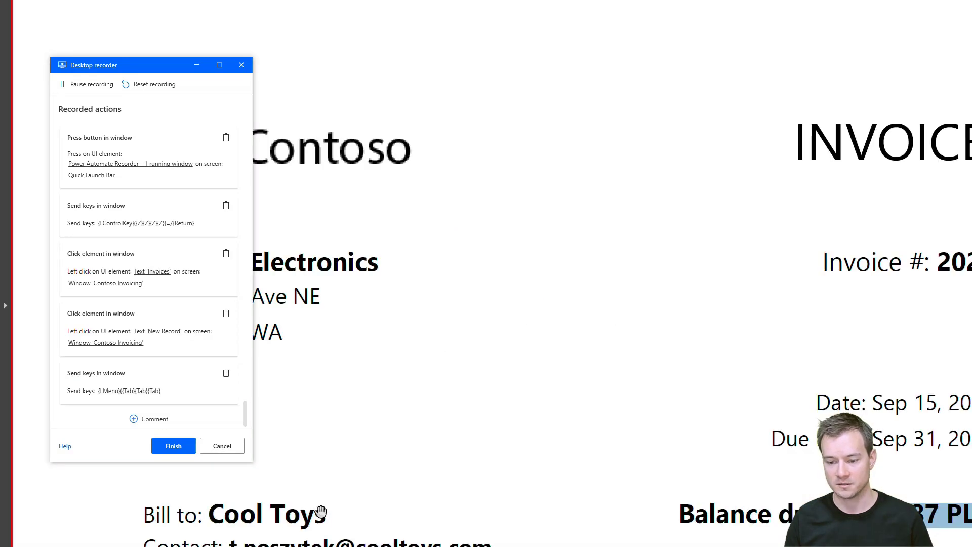
left_click(549, 273)
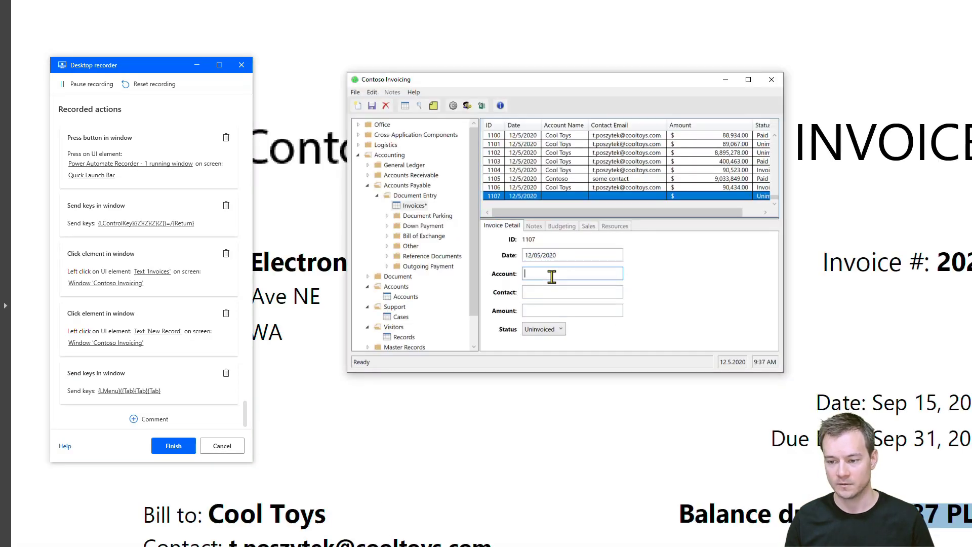
type("Cool Toys 2")
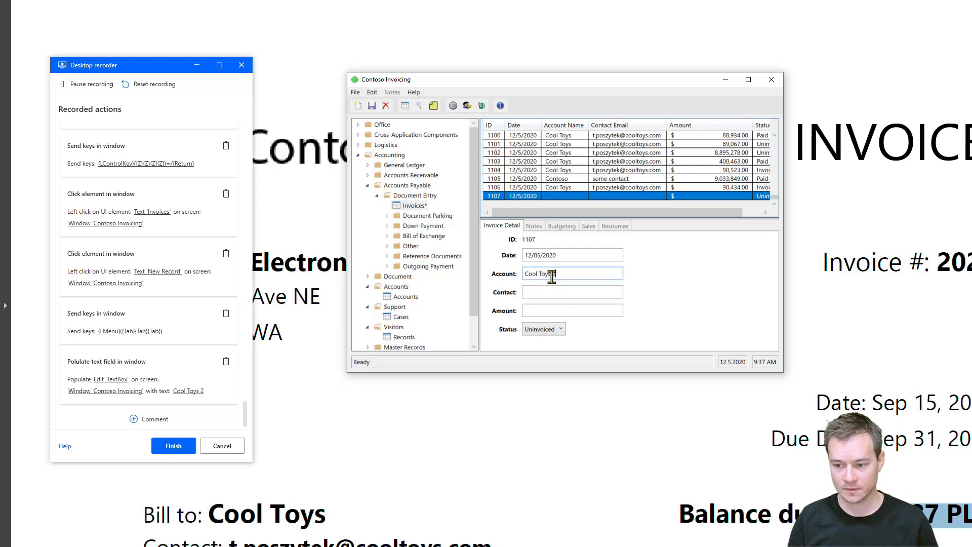
Fill in the contact's e-mail address in the new invoice record.
key("Tab")
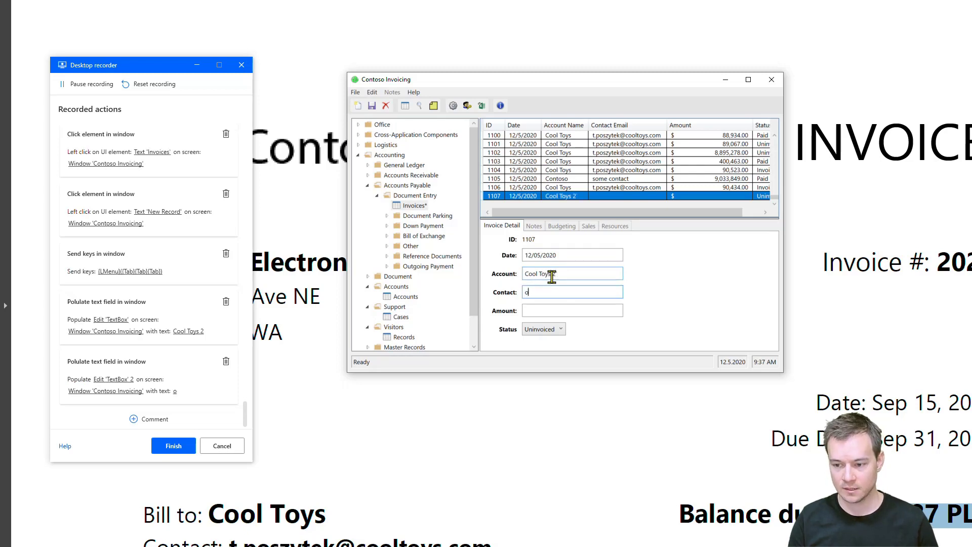
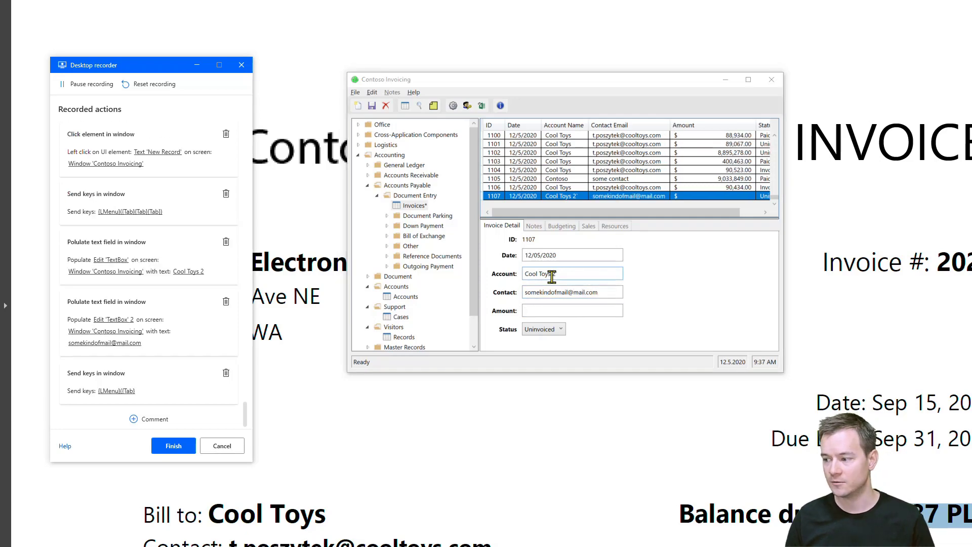
Copy the USD result from cell C5 into the invoice's Amount field and set its status to Invoiced.
key("alt+Tab")
key("alt+Tab")
key("alt+Tab")
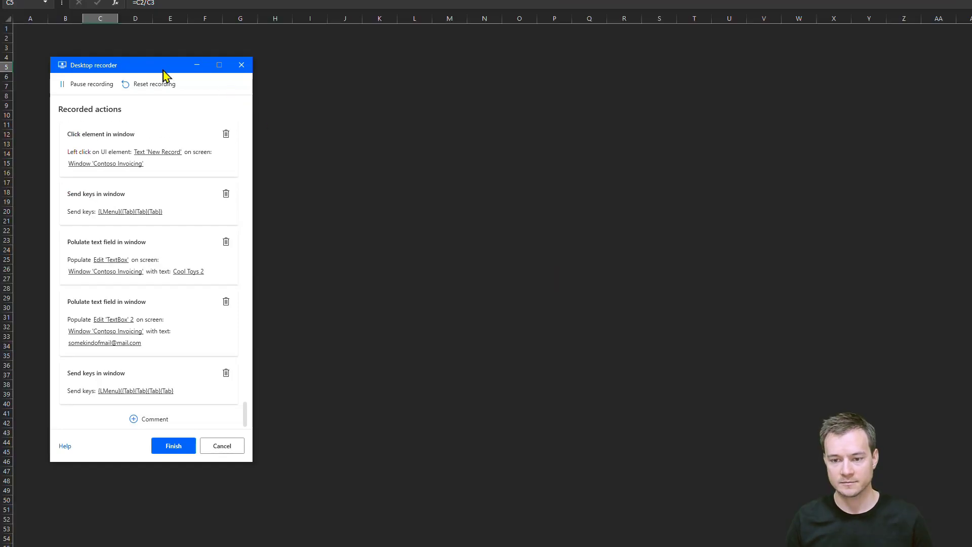
left_click_drag(139, 71, 344, 52)
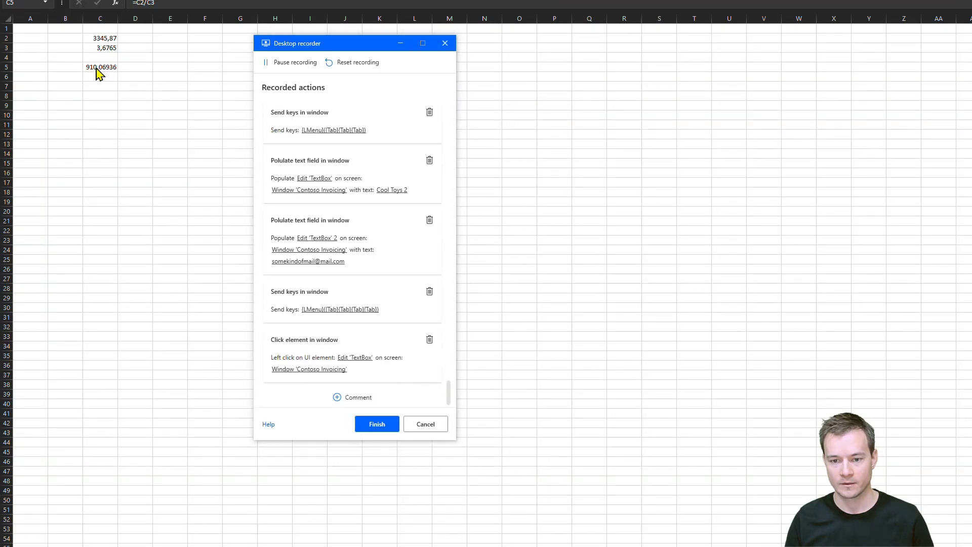
left_click(98, 74)
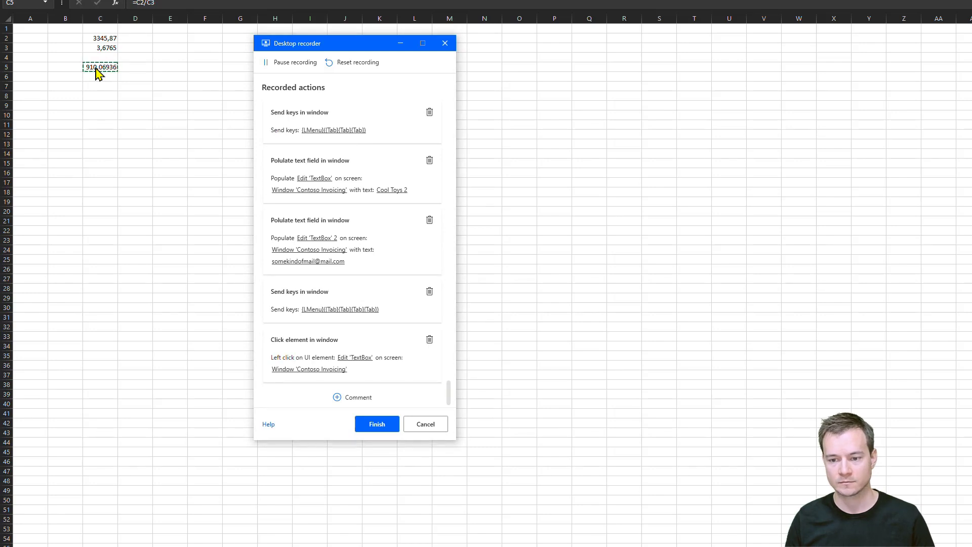
key("alt+Tab")
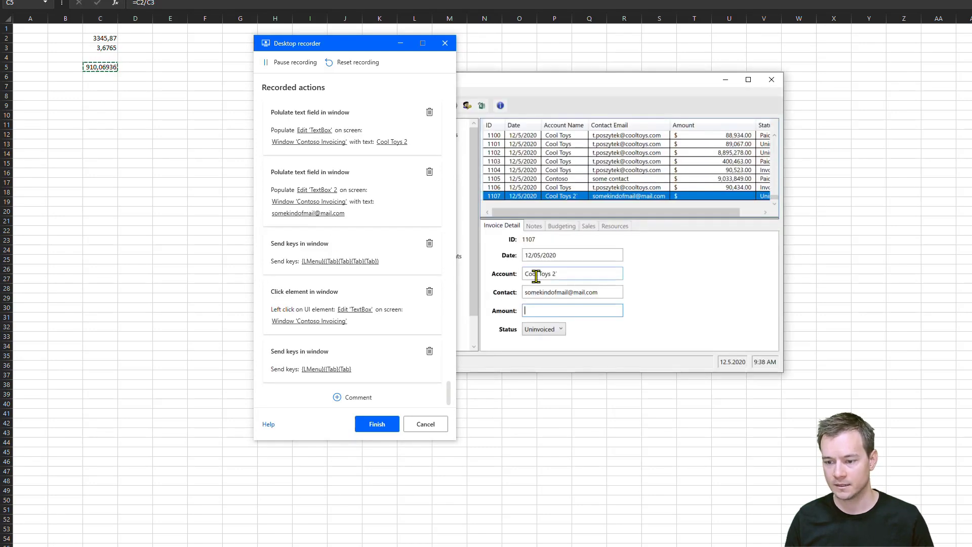
type("910,0693594")
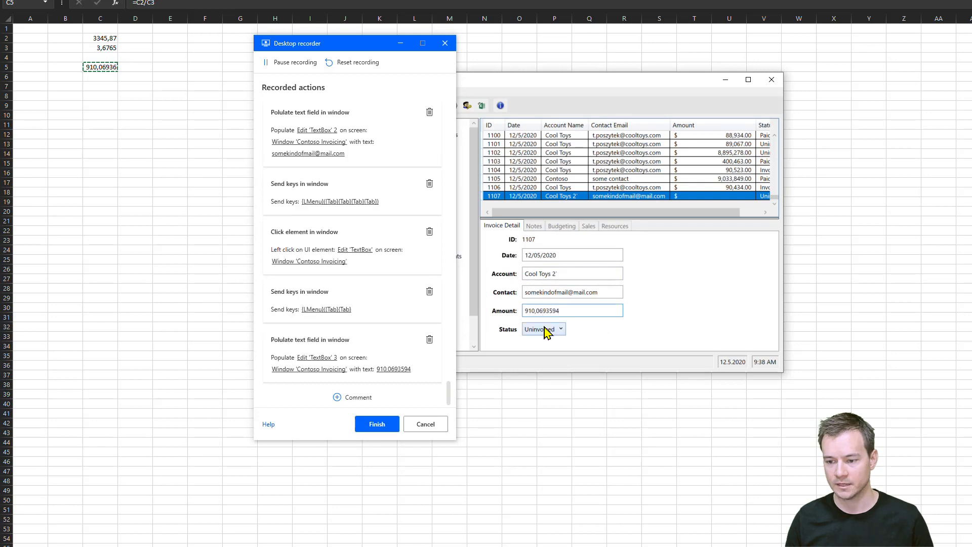
left_click(544, 329)
left_click(540, 315)
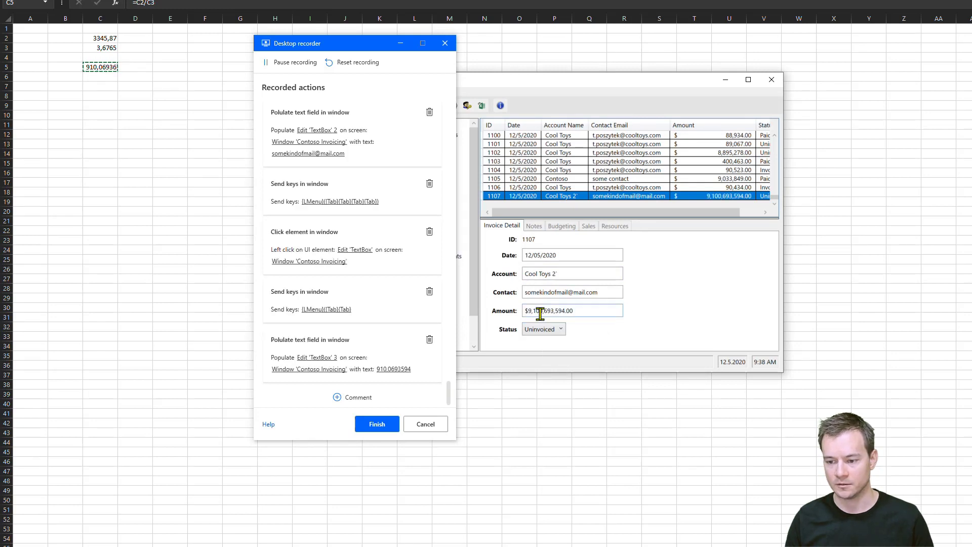
left_click_drag(538, 311, 622, 322)
type("910,0693594")
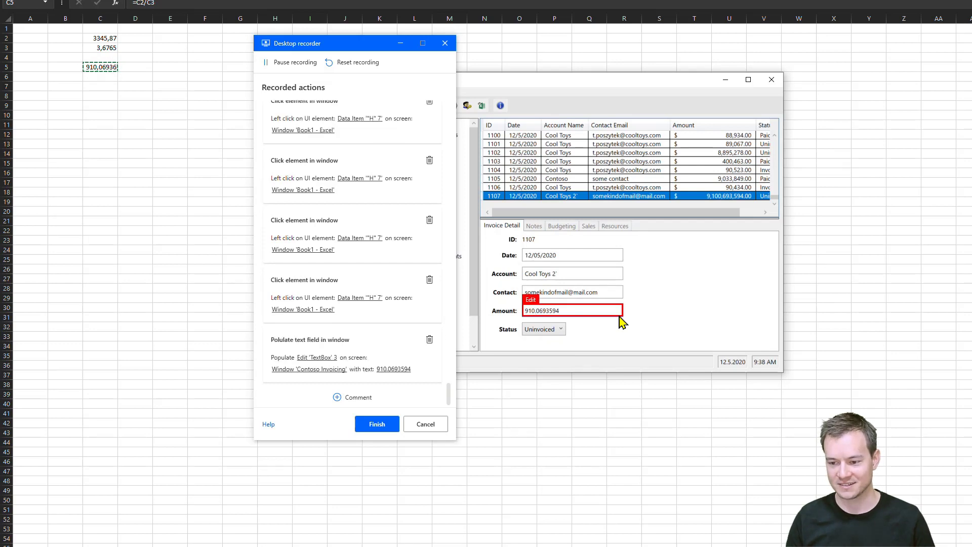
key("Tab")
left_click(553, 335)
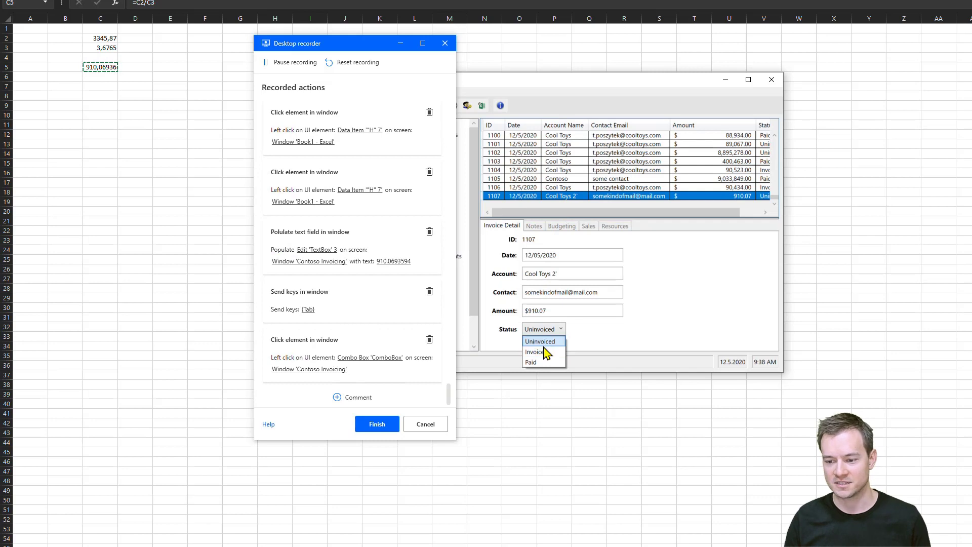
left_click(545, 352)
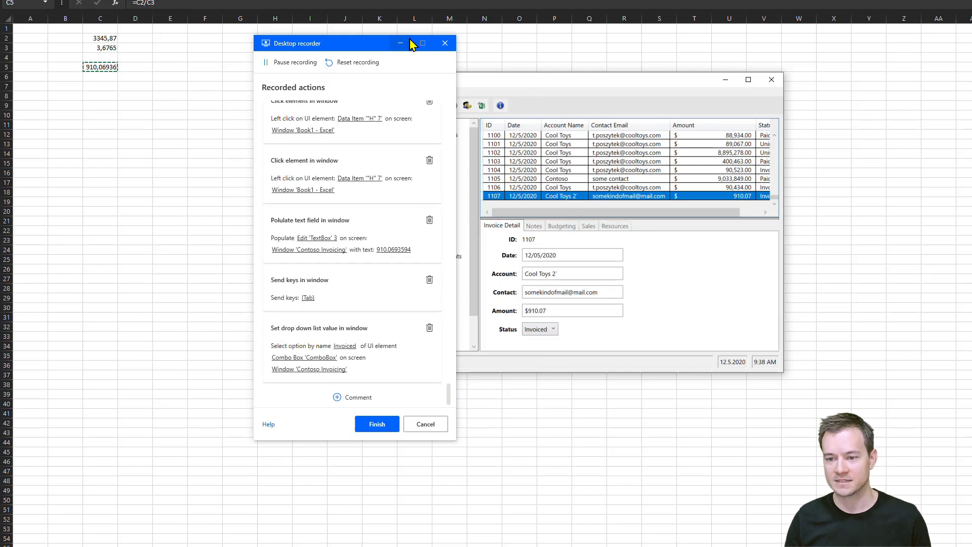
Save the new invoice record and close the invoicing window.
left_click_drag(373, 46, 206, 30)
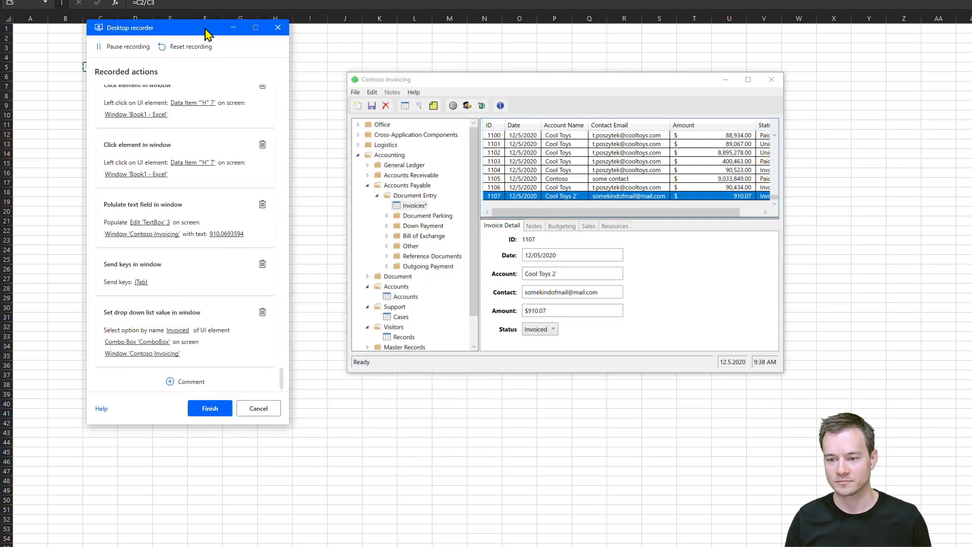
left_click(371, 106)
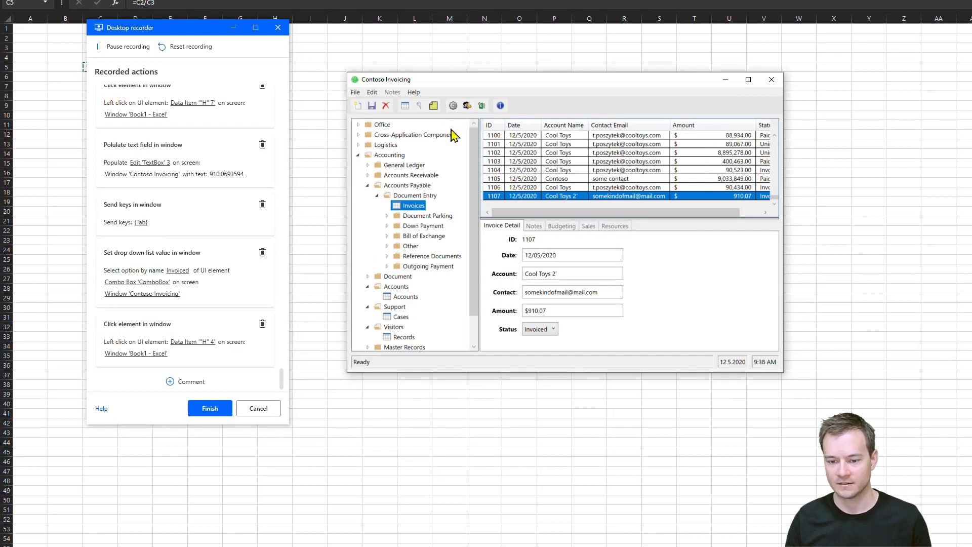
left_click(376, 107)
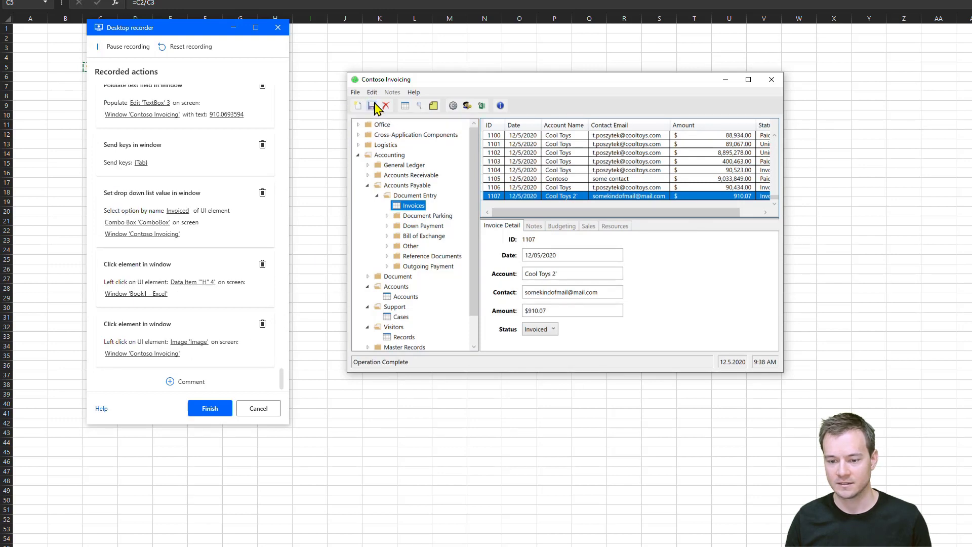
left_click(772, 80)
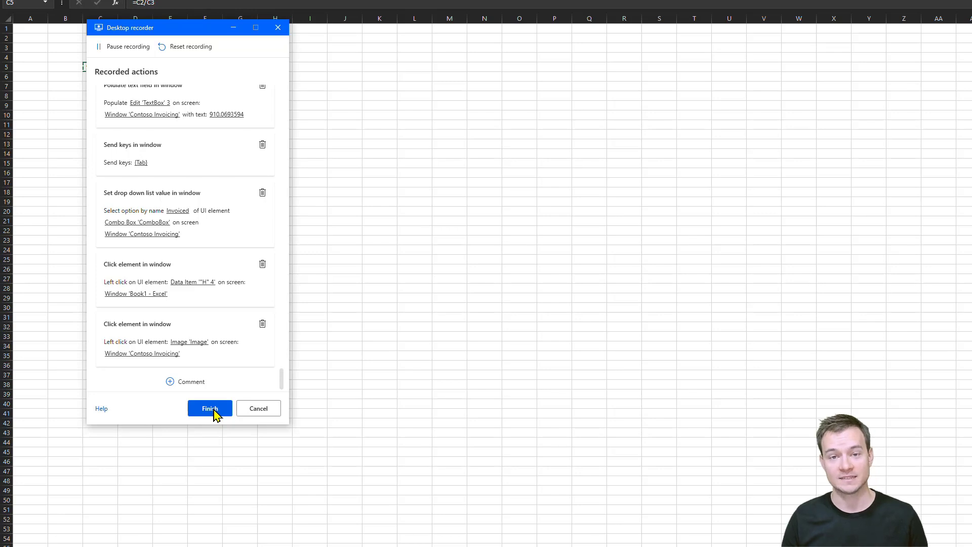
Finish the desktop recording and acknowledge the saved-recording message on the Process advisor page.
left_click(214, 411)
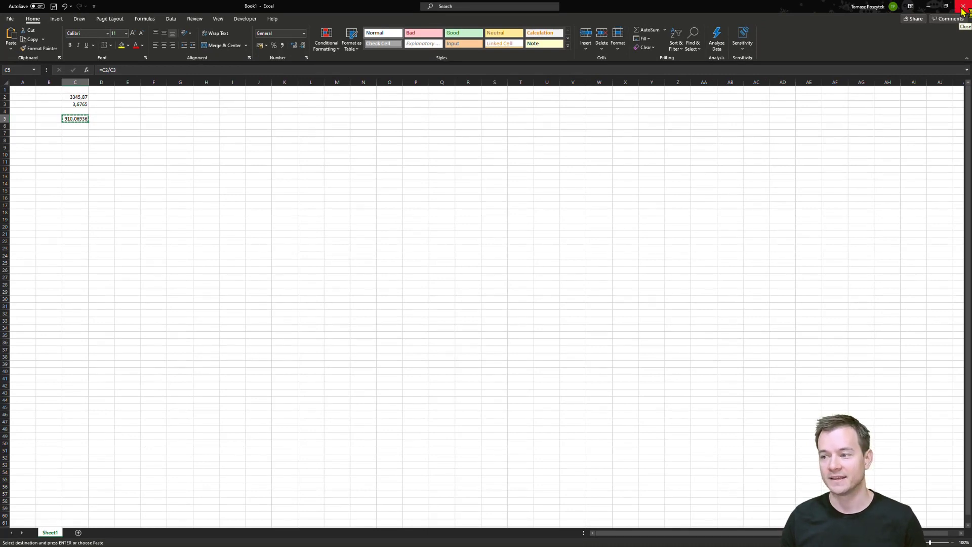
left_click(928, 8)
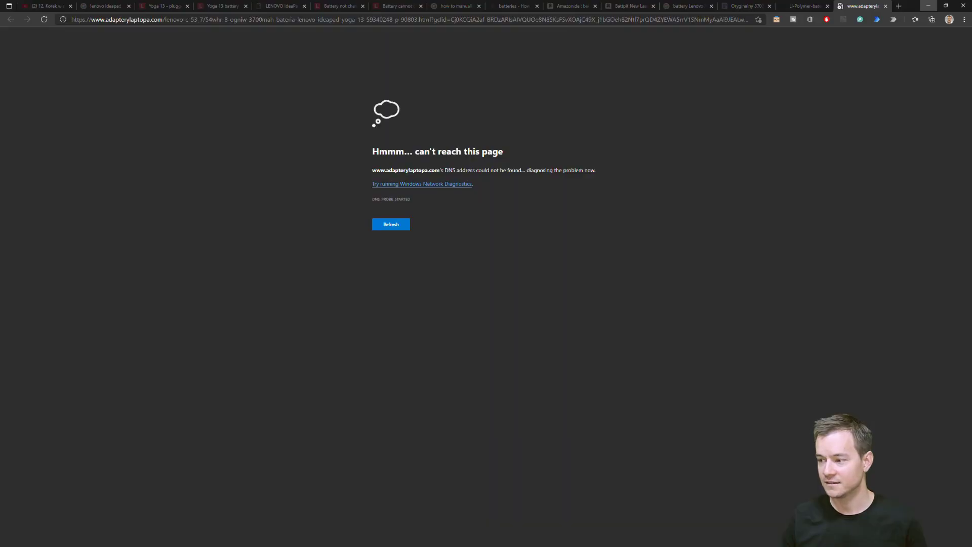
left_click(928, 7)
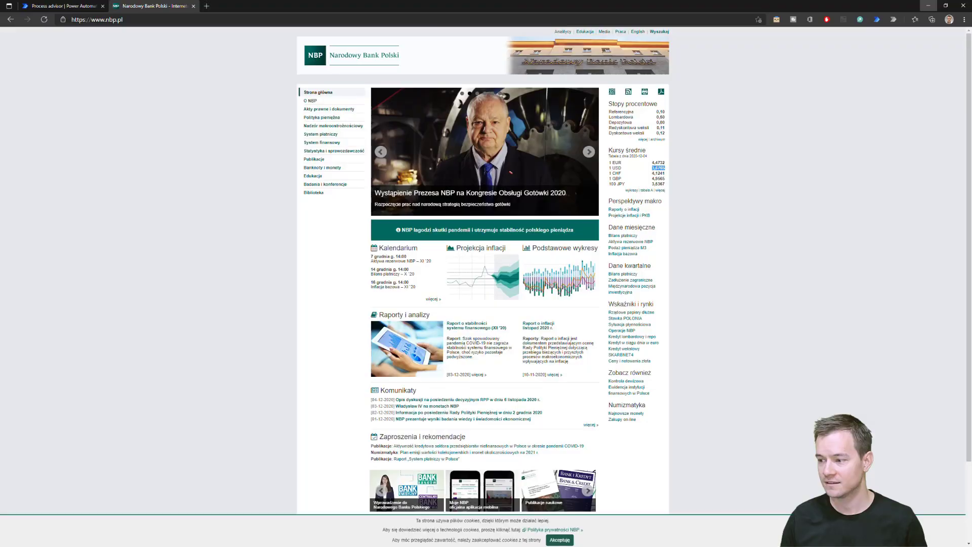
left_click(48, 7)
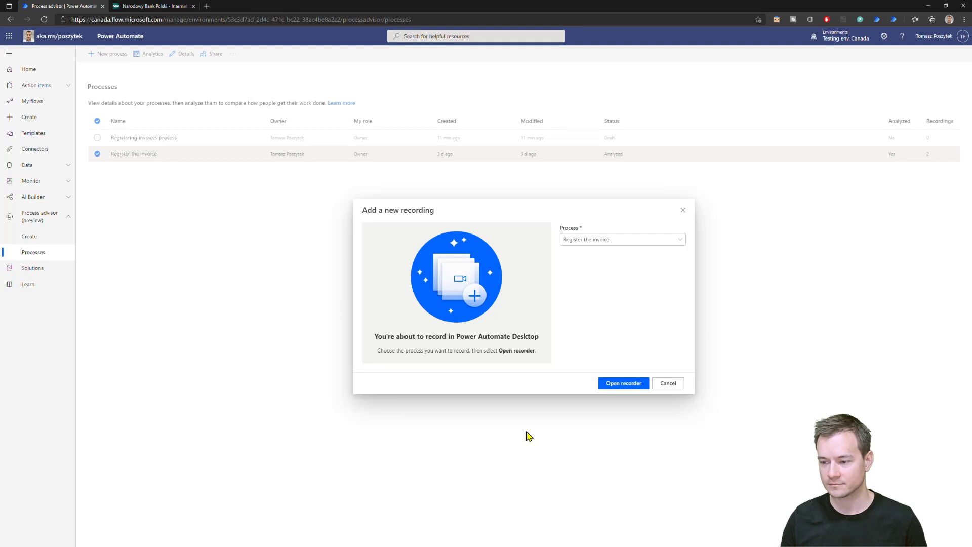
left_click(682, 211)
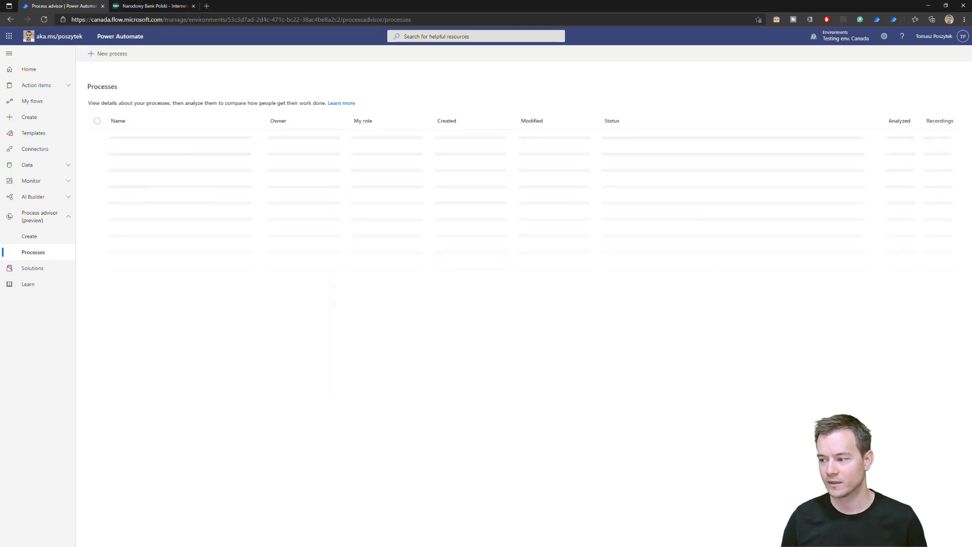
left_click_drag(571, 211, 323, 225)
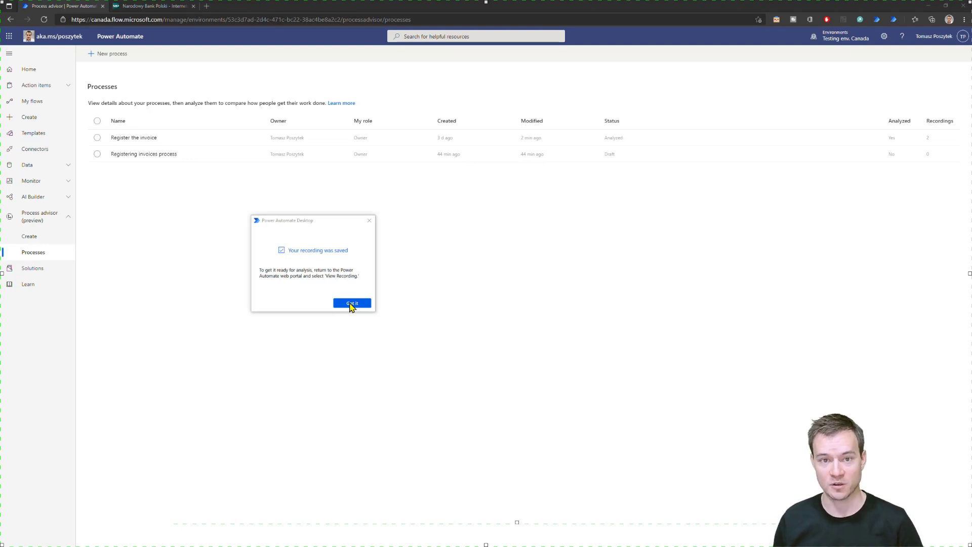
left_click(351, 302)
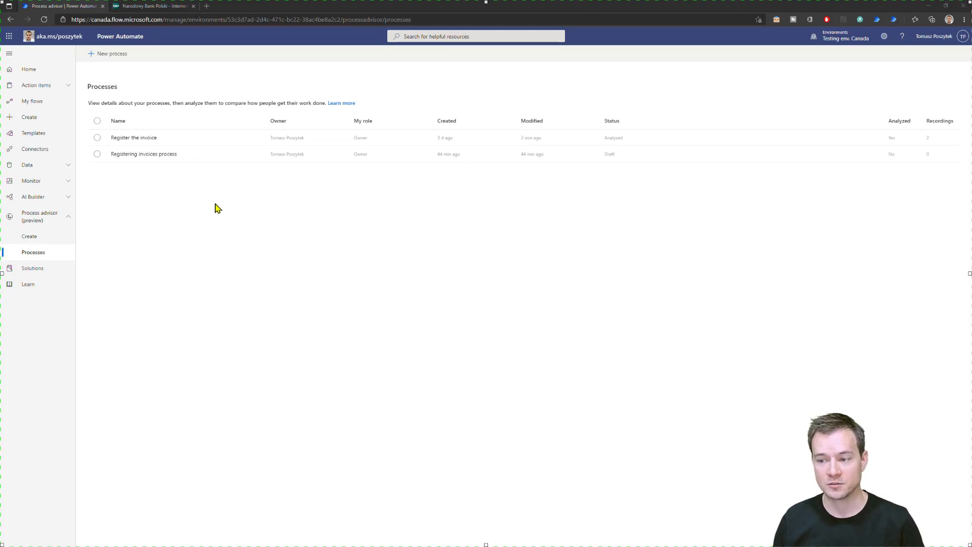
Open the Register the invoice process and its most recent recording.
left_click(139, 138)
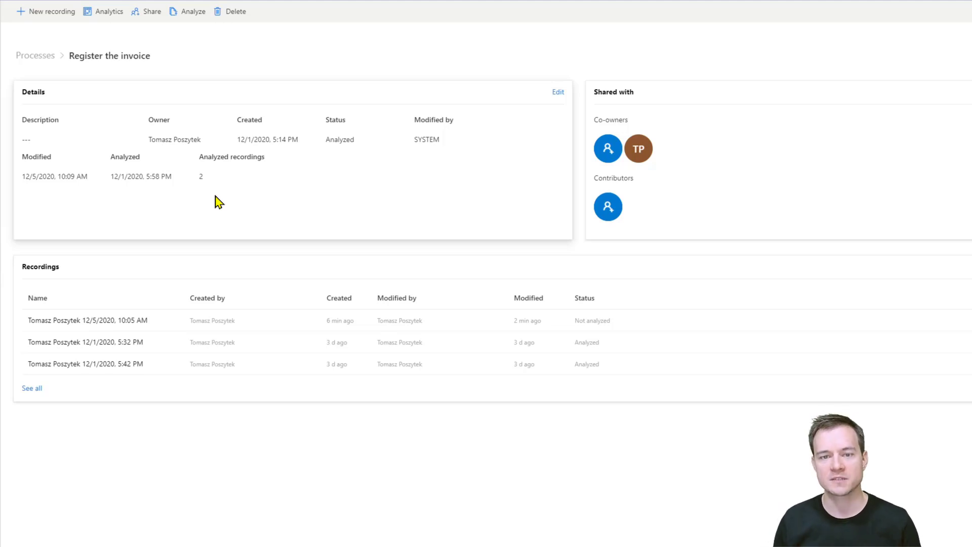
left_click(124, 321)
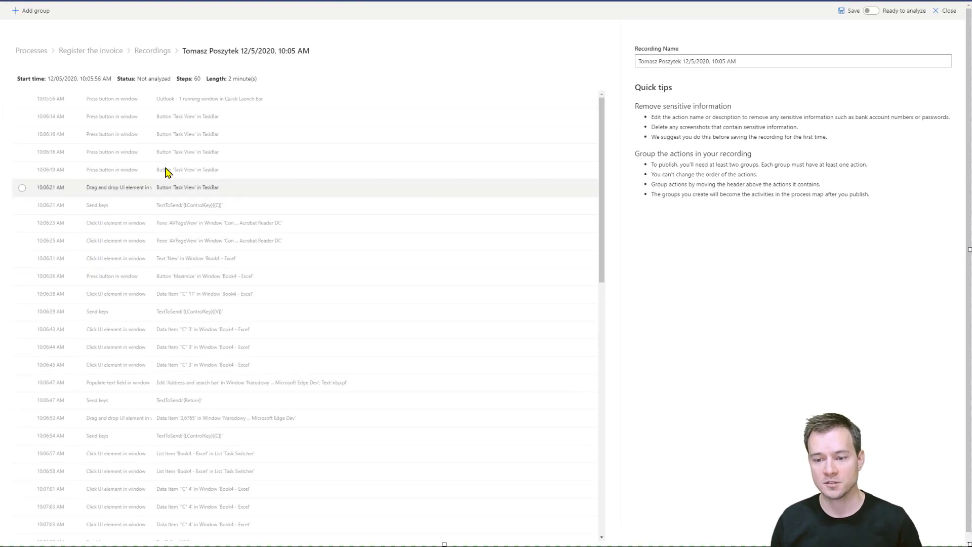
Review the recorded steps and delete the screenshot of the first Acrobat Reader invoice pane click.
scroll(253, 379, "down", 8)
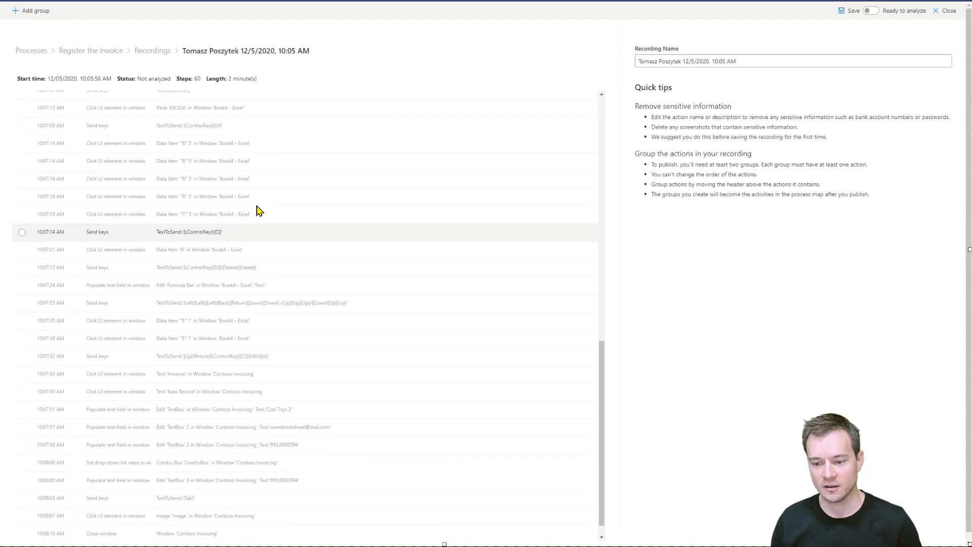
scroll(256, 210, "down", 4)
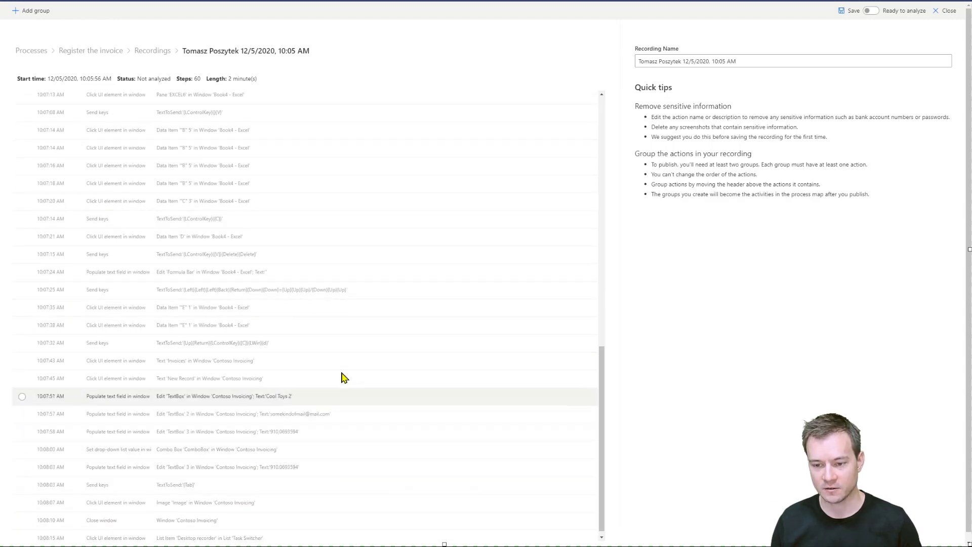
scroll(361, 364, "up", 8)
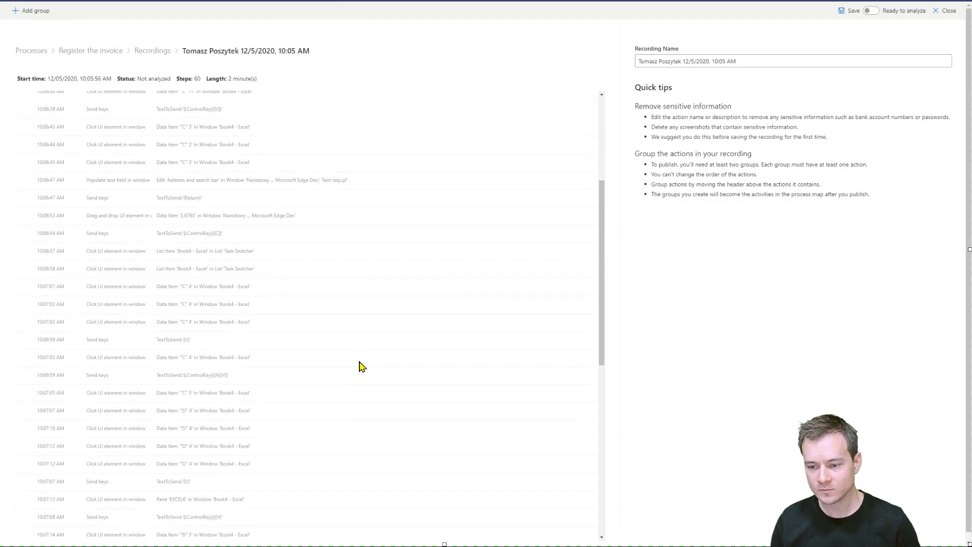
left_click(349, 183)
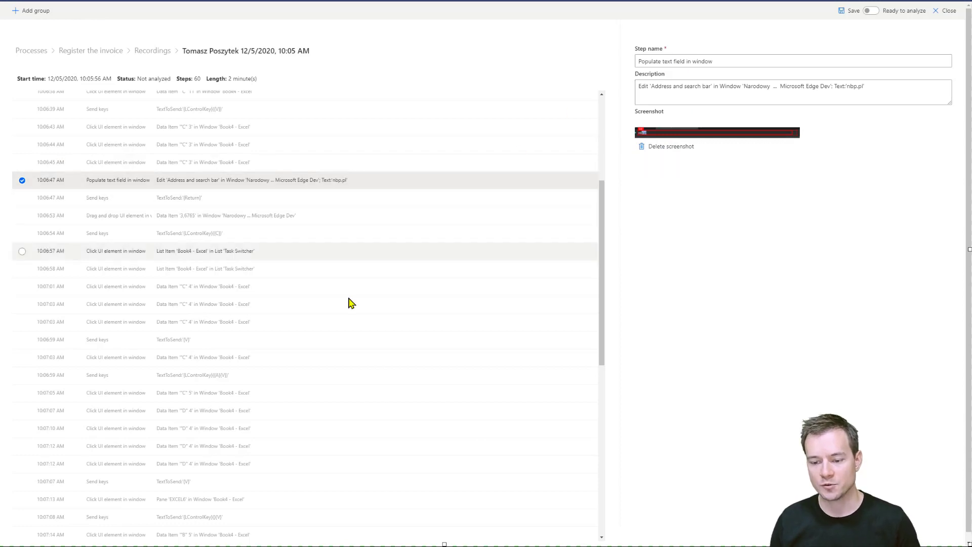
scroll(347, 303, "down", 8)
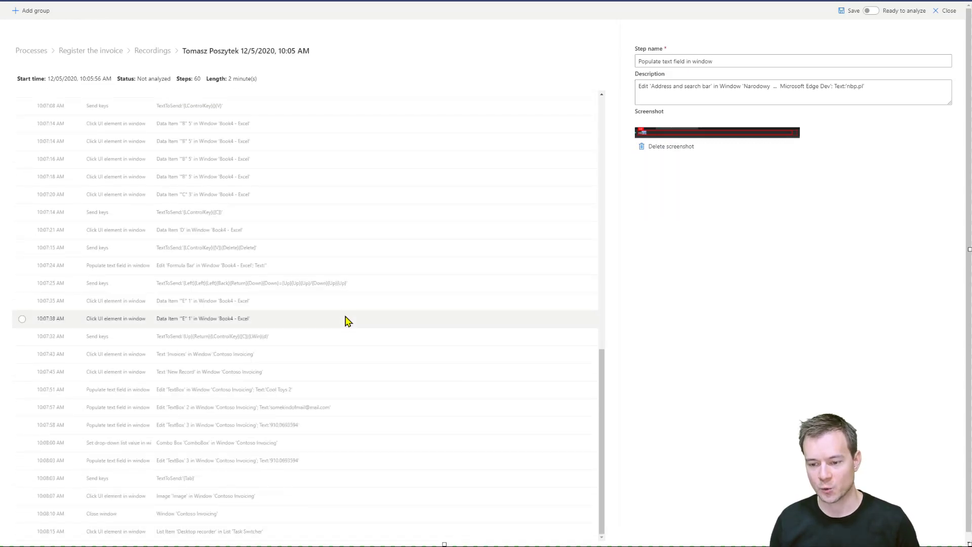
left_click_drag(603, 401, 596, 135)
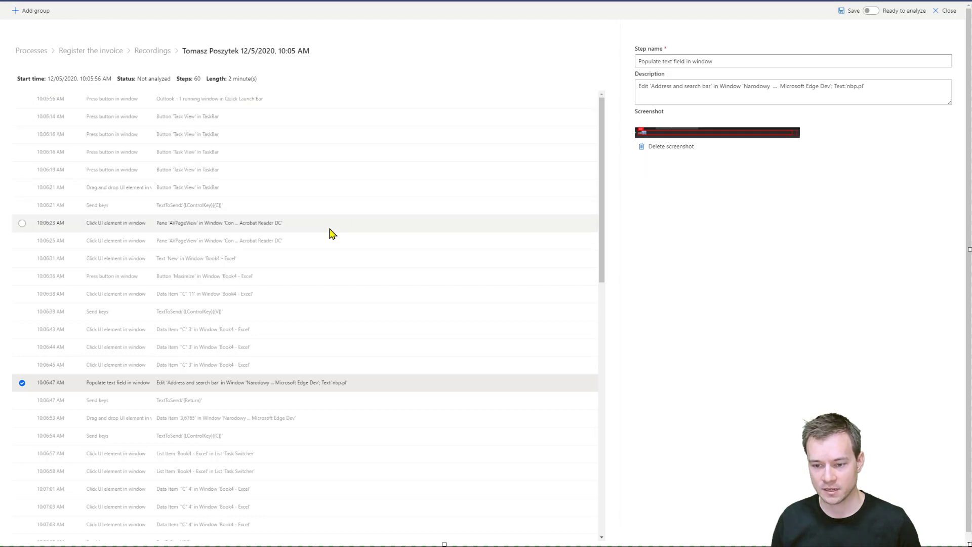
left_click(312, 209)
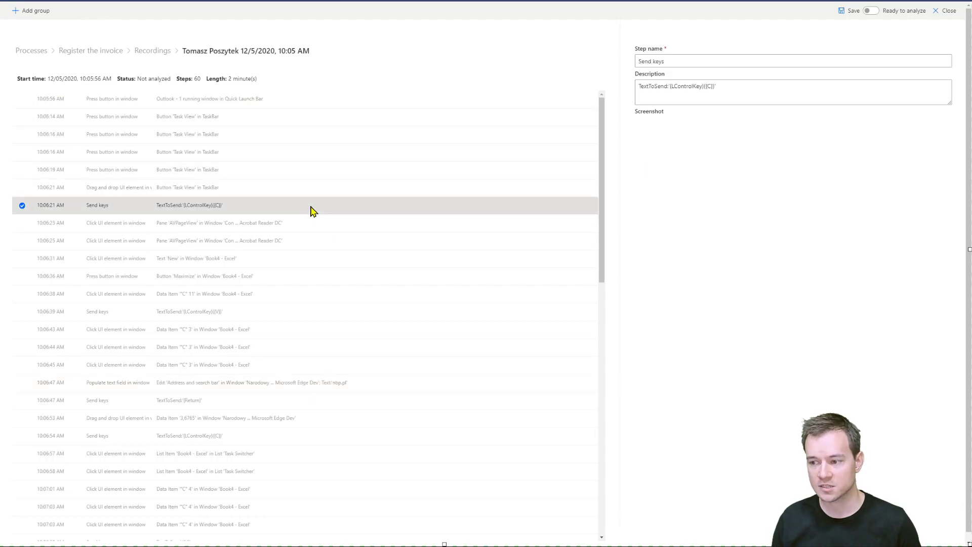
left_click(289, 190)
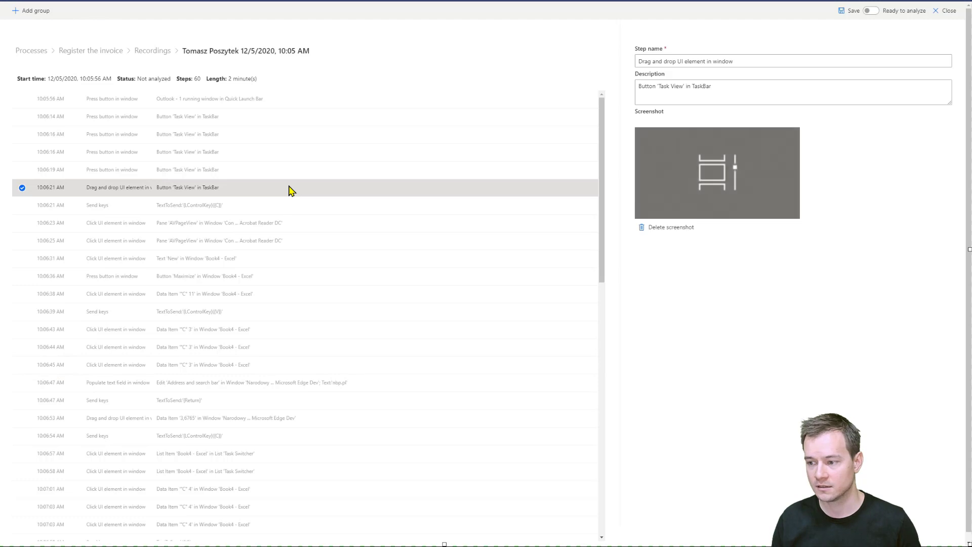
left_click(309, 224)
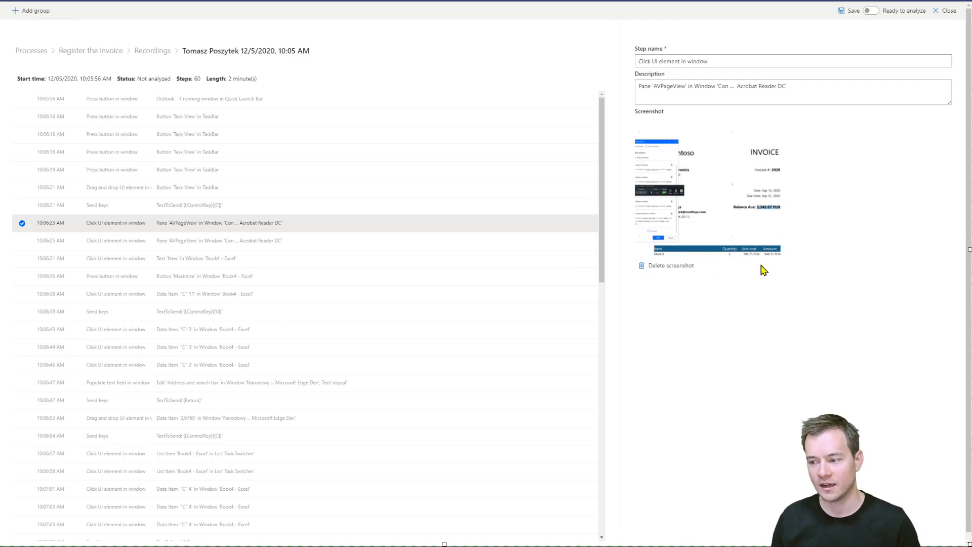
left_click(687, 268)
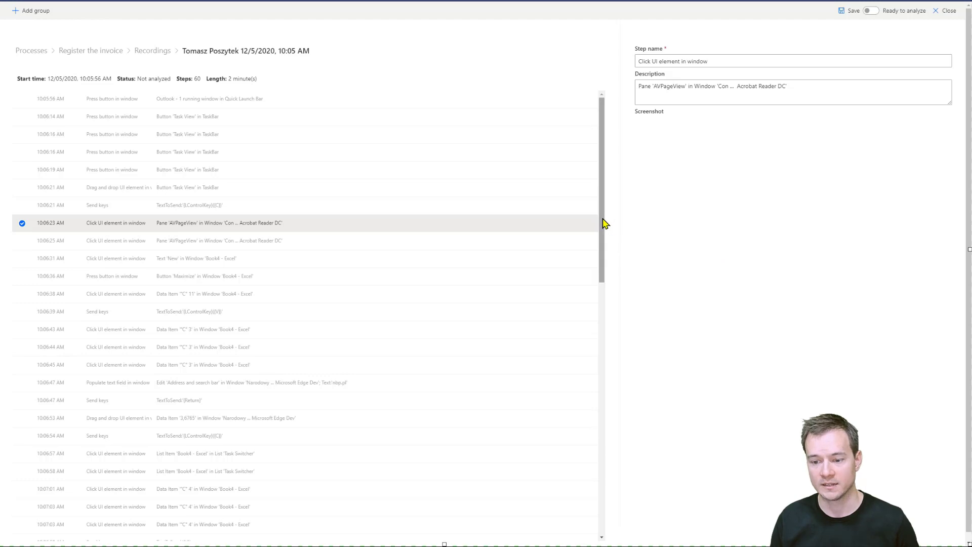
Replace the e-mail address in the Contoso Invoicing TextBox 2 step's description with a test address.
left_click_drag(605, 223, 595, 504)
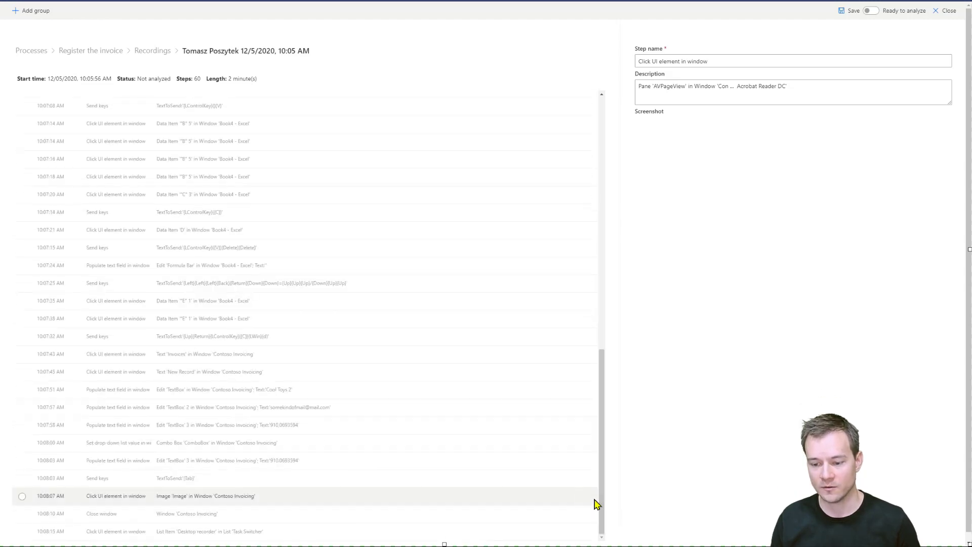
left_click(316, 406)
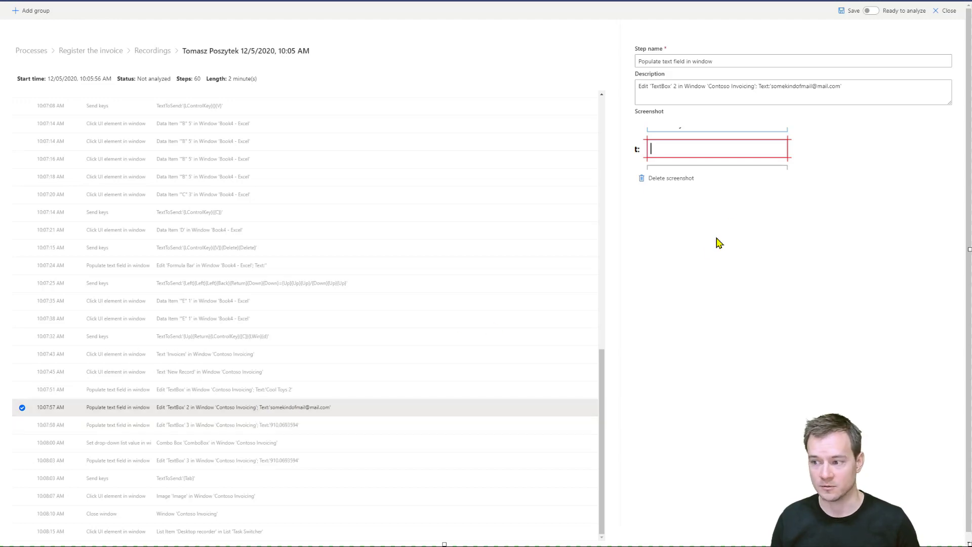
left_click_drag(770, 86, 834, 82)
type("test@ma")
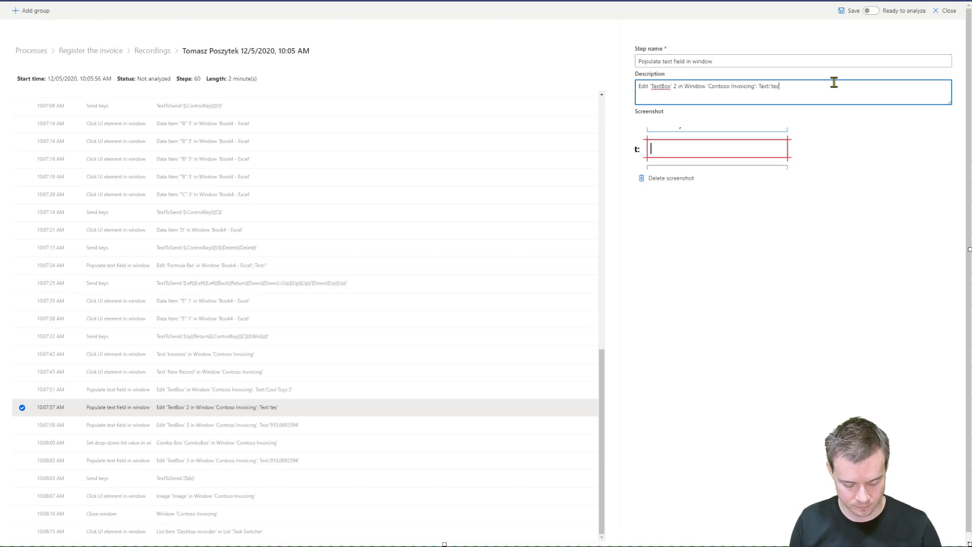
type("il.com")
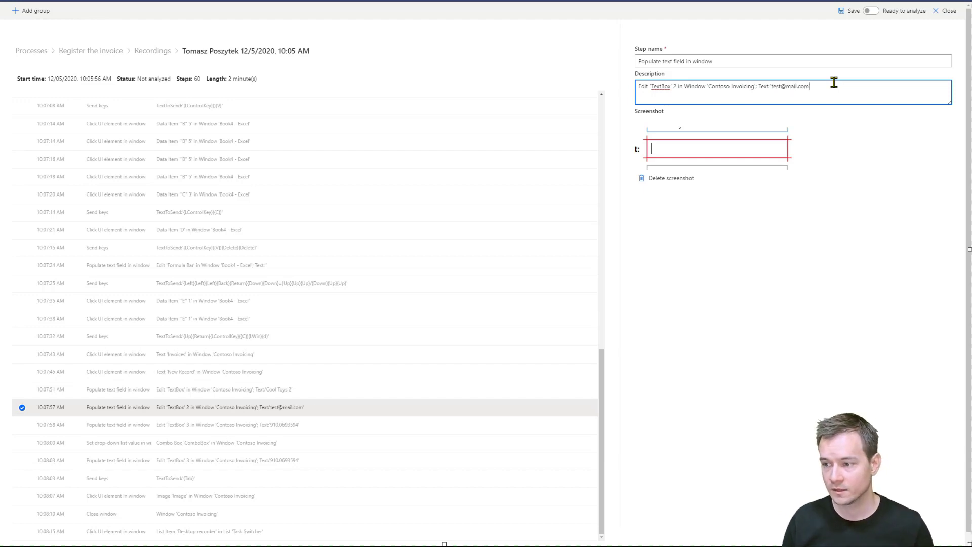
left_click(772, 302)
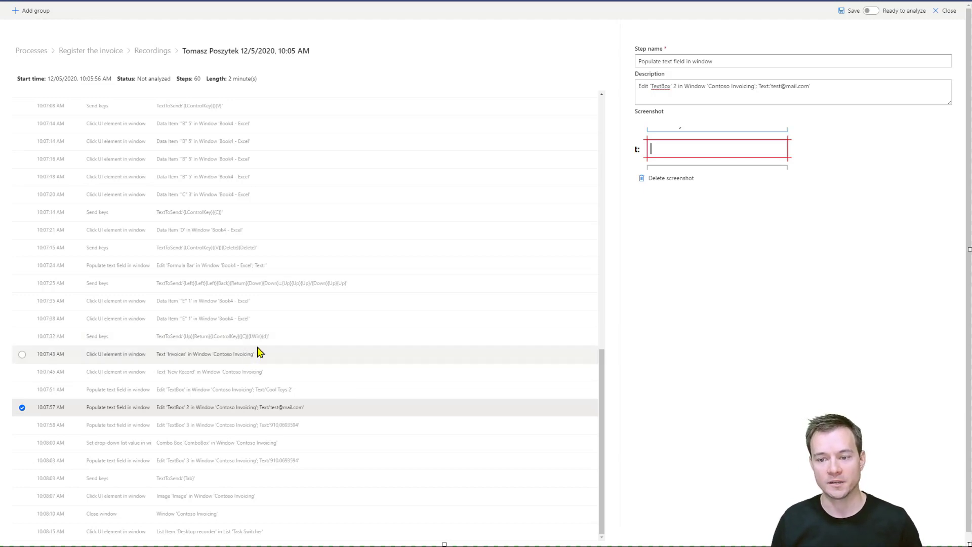
Add a group named Opening attachment at the start of the recording.
scroll(278, 348, "up", 10)
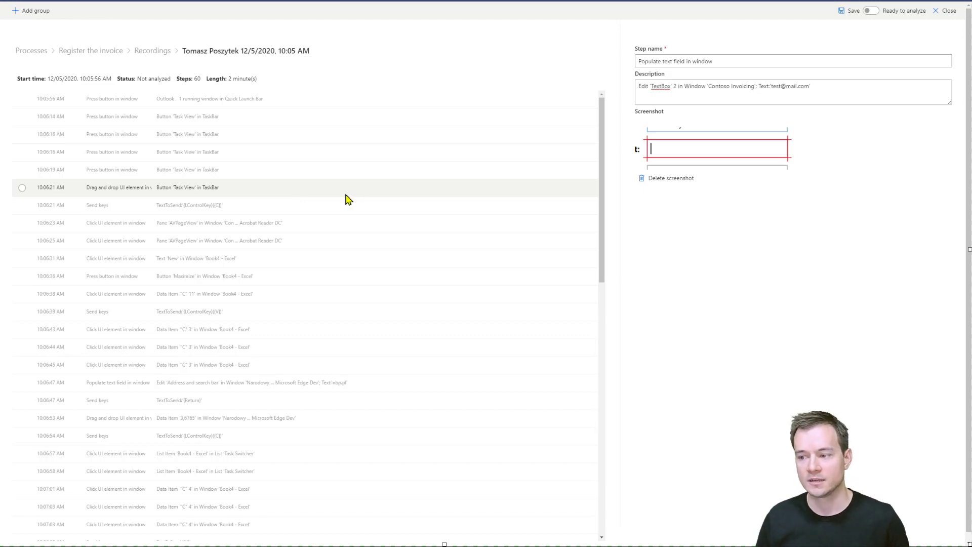
left_click(26, 10)
left_click(340, 104)
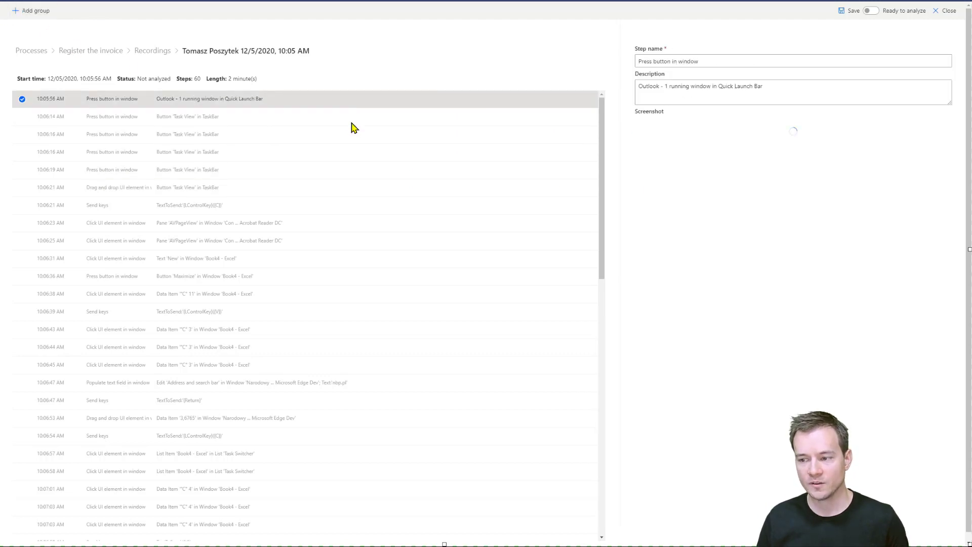
left_click(29, 11)
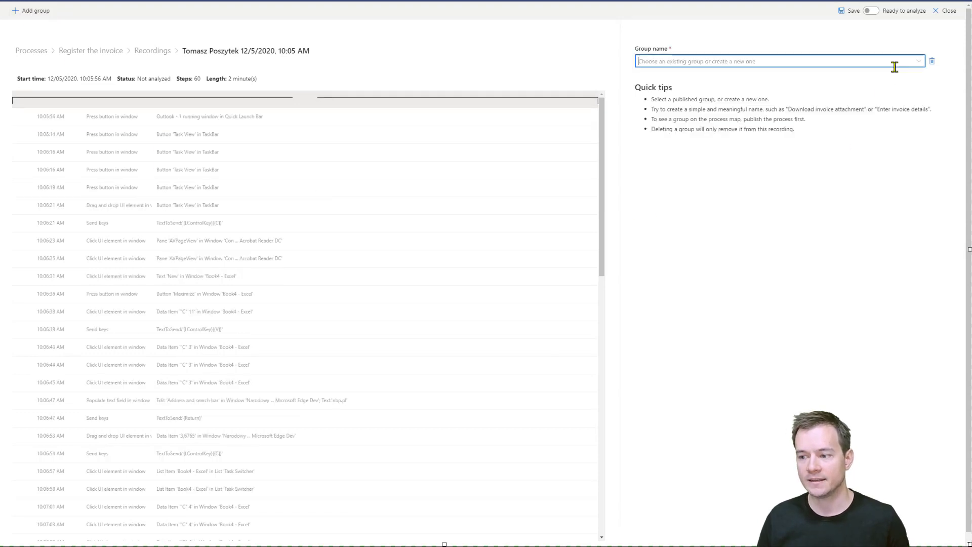
left_click(918, 61)
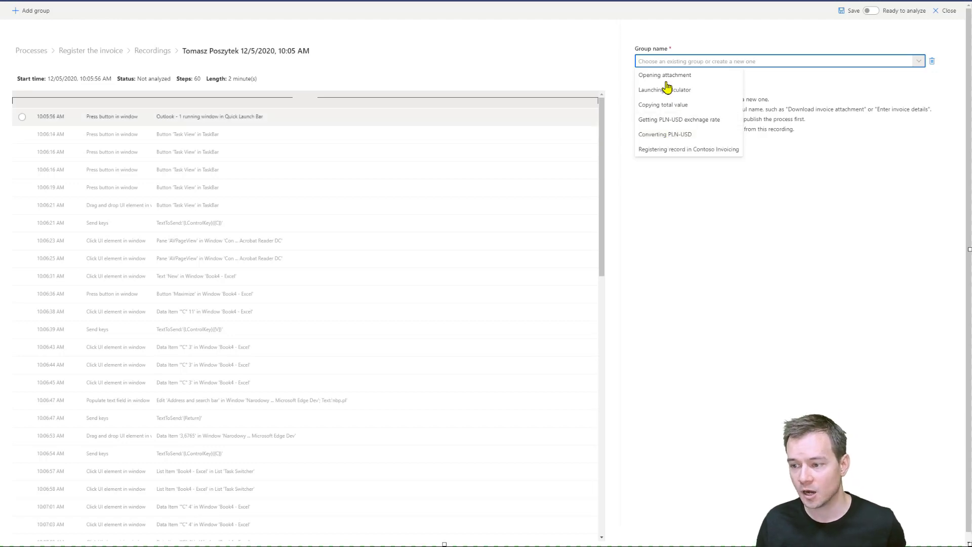
left_click(682, 80)
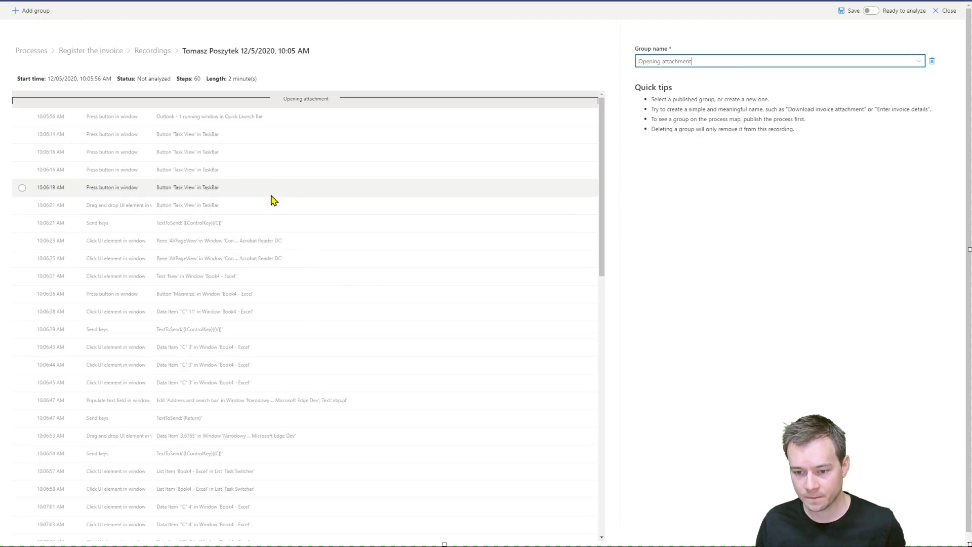
Add a new group named Opening Excel beginning at the Excel Maximize button step.
left_click(292, 244)
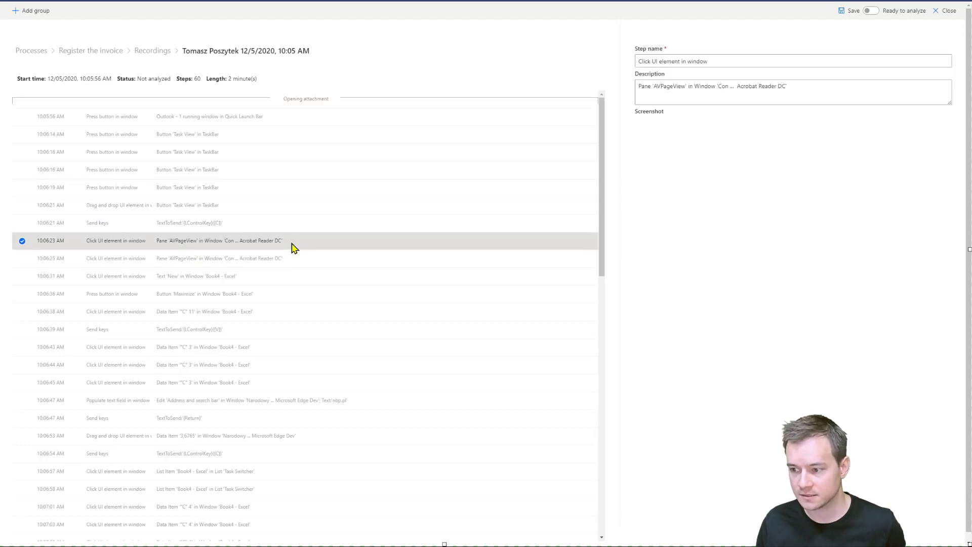
left_click(318, 260)
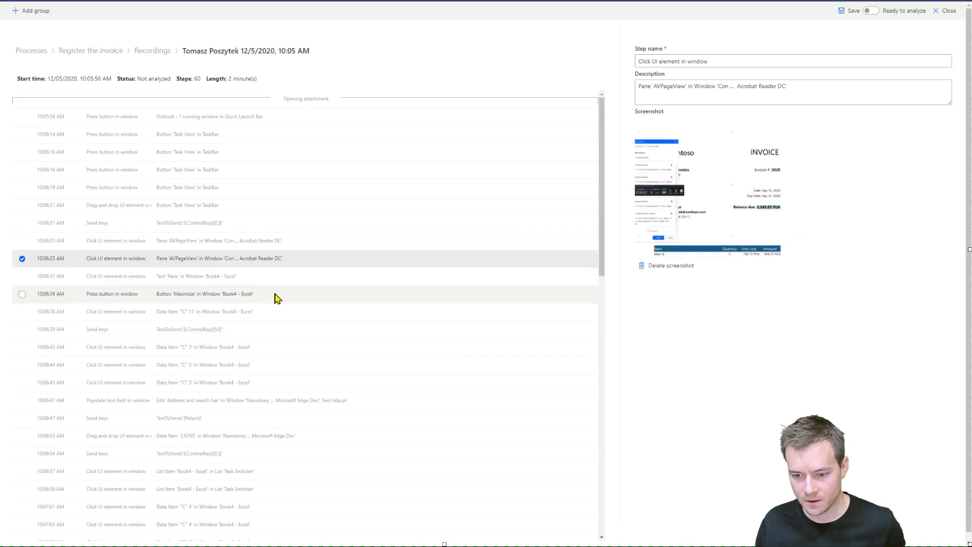
left_click(276, 296)
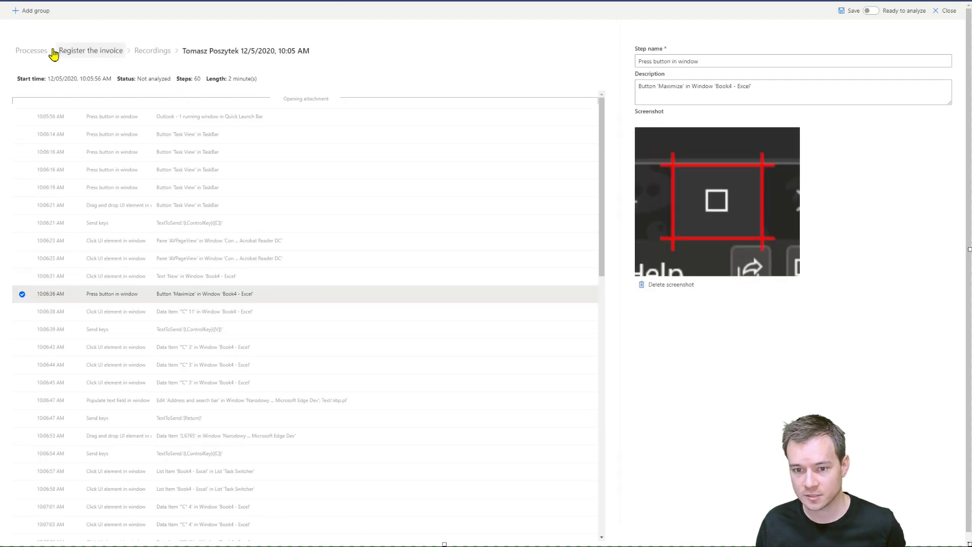
left_click(38, 14)
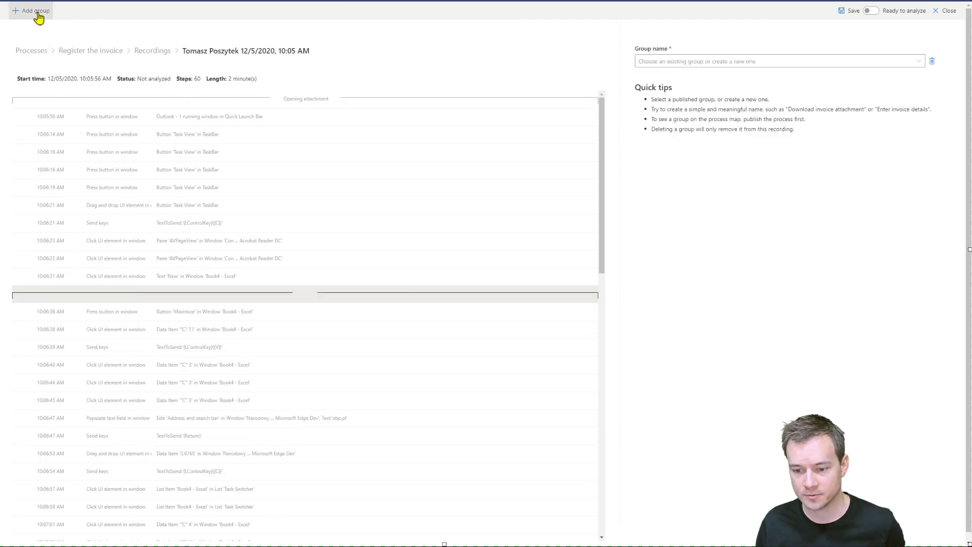
left_click(919, 61)
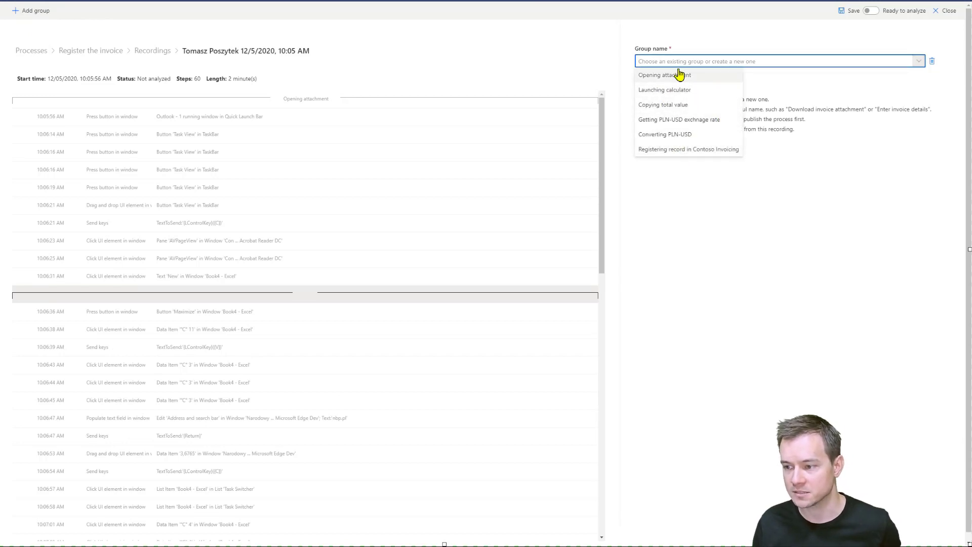
type("Open")
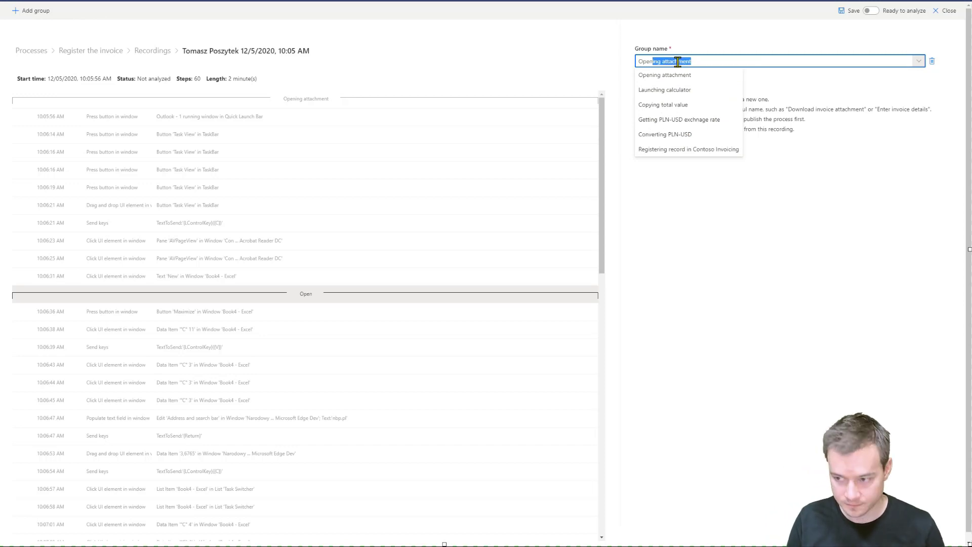
type("ing Excel")
key("Return")
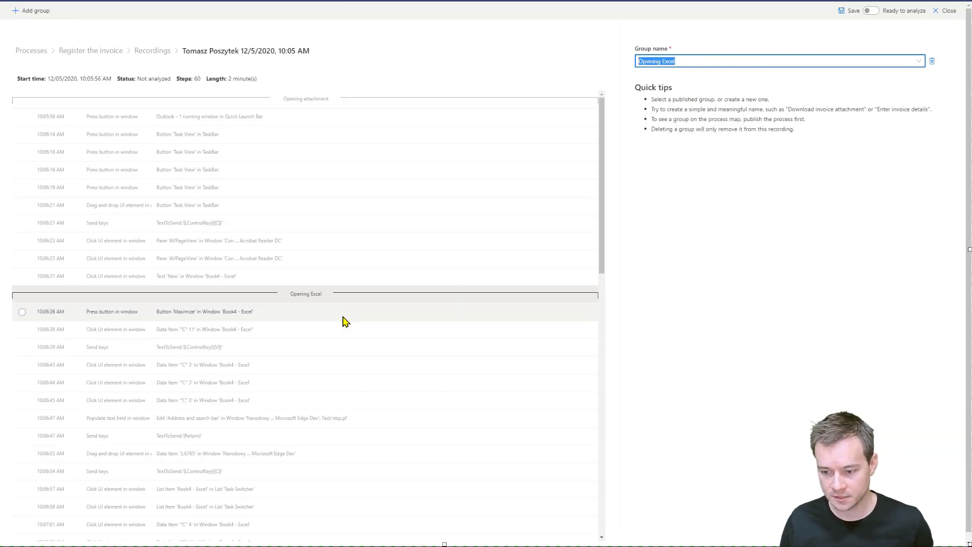
Add a group Getting PLN-USD exchnage rate beginning at the nbp.pl address bar step.
left_click(343, 418)
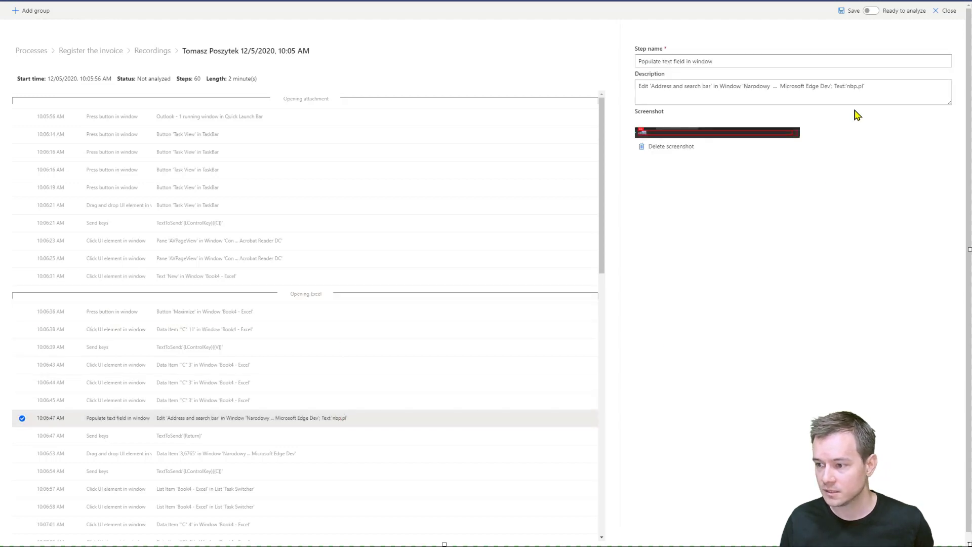
left_click(29, 12)
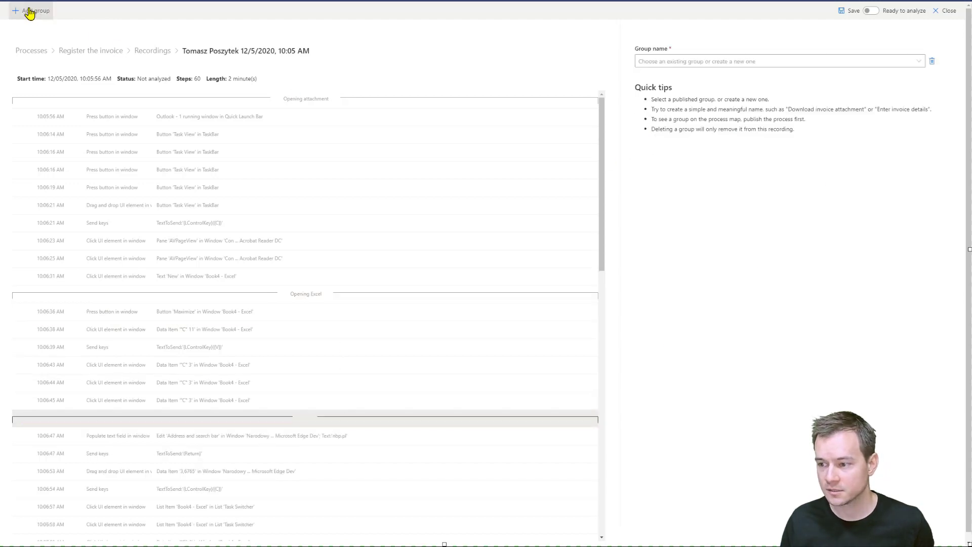
left_click(919, 61)
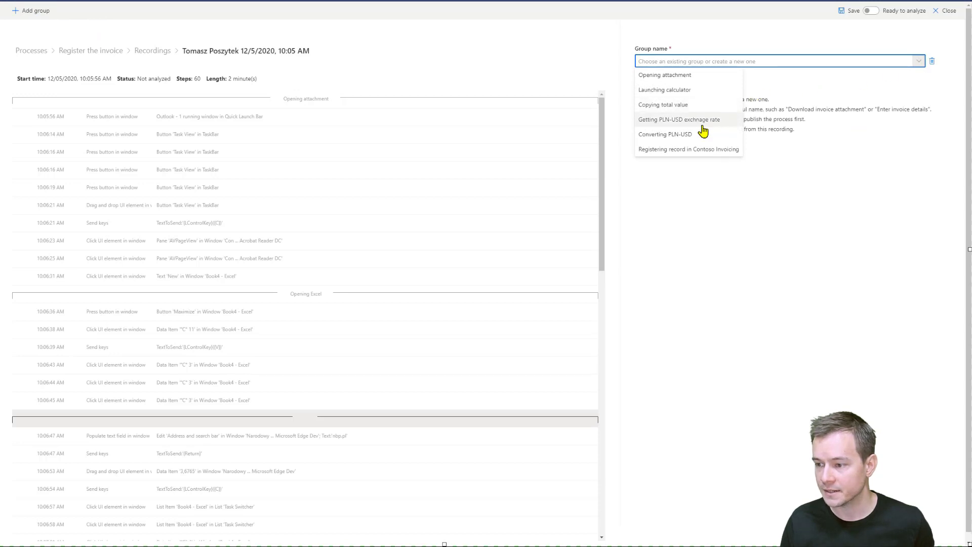
left_click(667, 122)
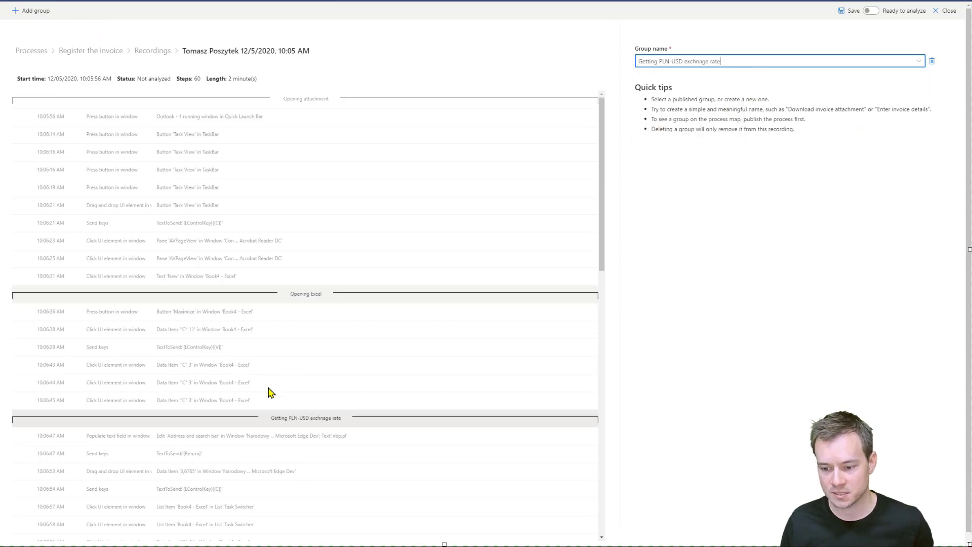
Add a group Converting PLN-USD beginning at the Book4 - Excel Task Switcher step.
scroll(339, 435, "down", 2)
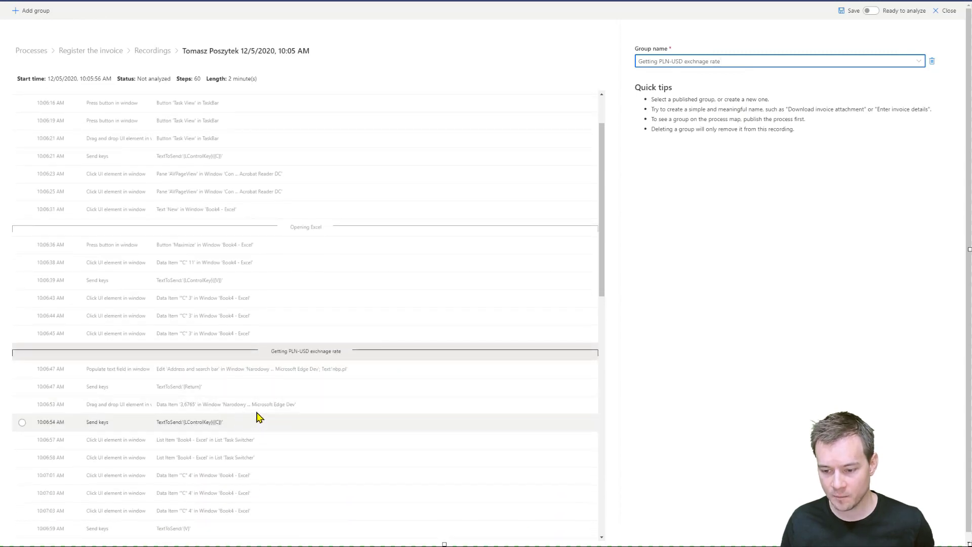
left_click(214, 404)
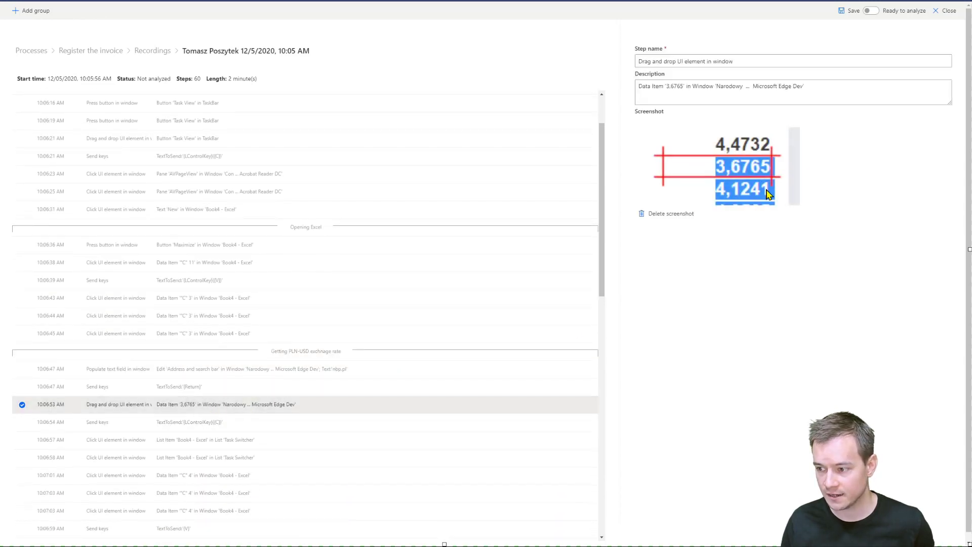
left_click(249, 421)
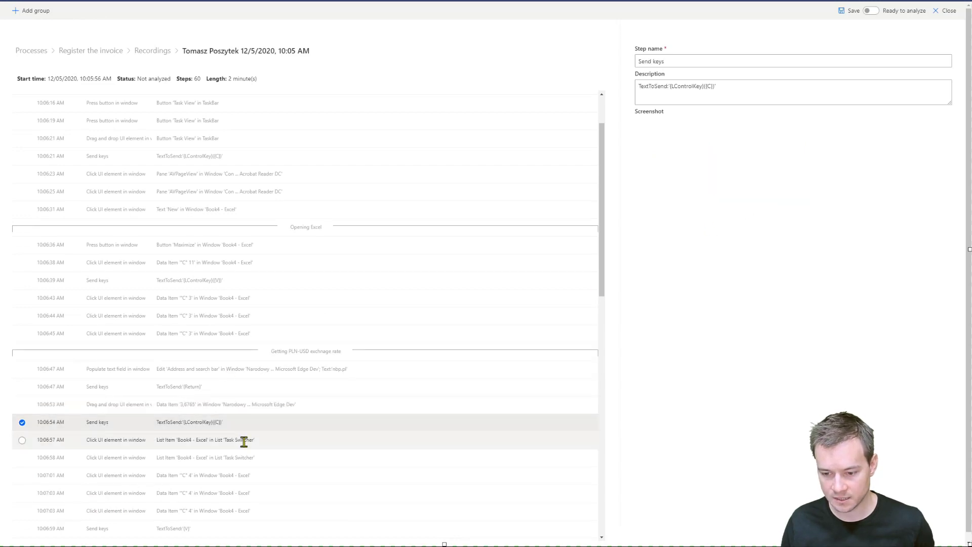
left_click(244, 440)
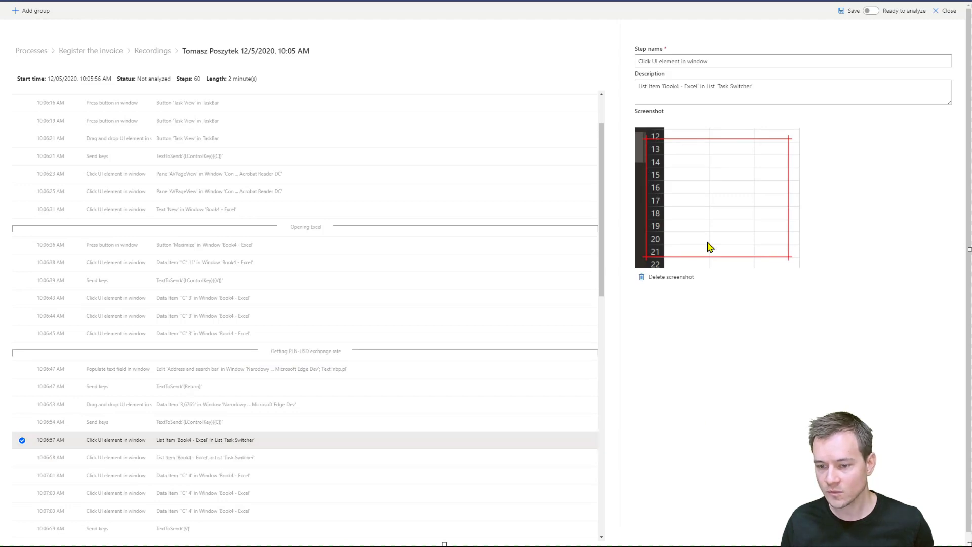
left_click(19, 11)
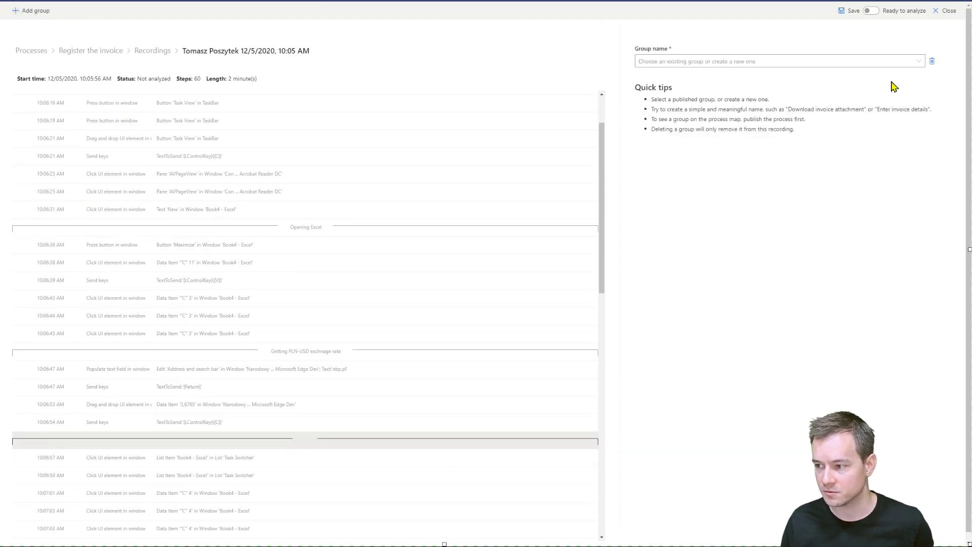
left_click(919, 62)
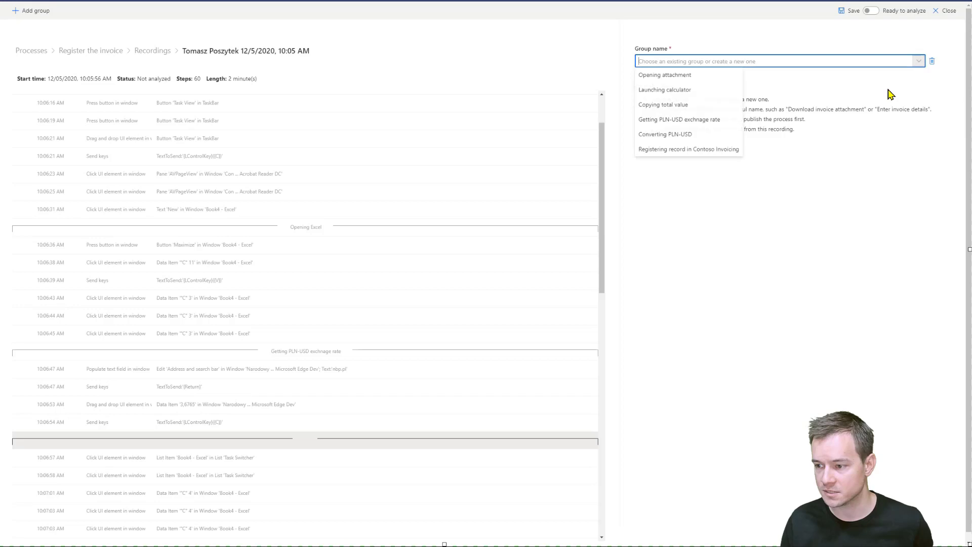
left_click(675, 140)
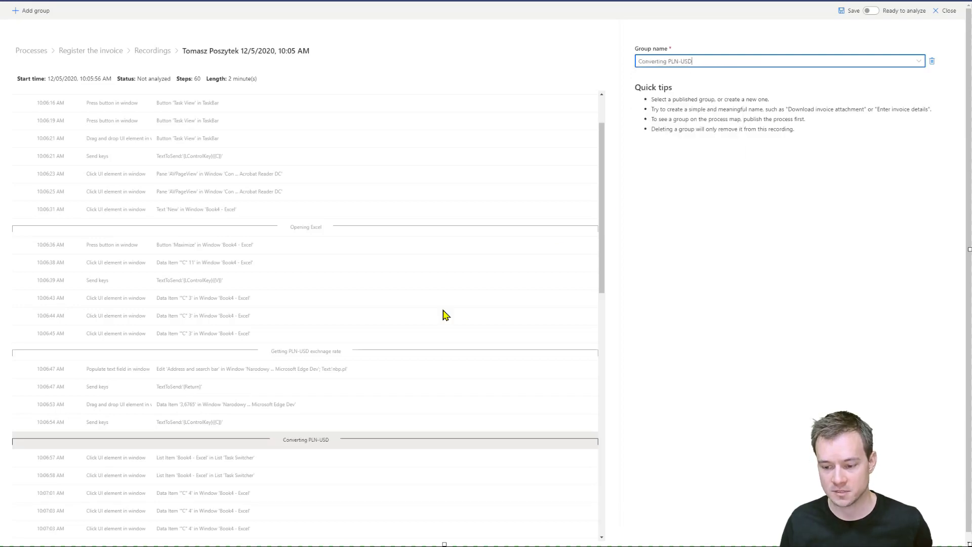
Scroll through the remaining recording steps and inspect the Excel and Contoso Invoicing steps.
scroll(302, 445, "down", 2)
scroll(307, 429, "down", 1)
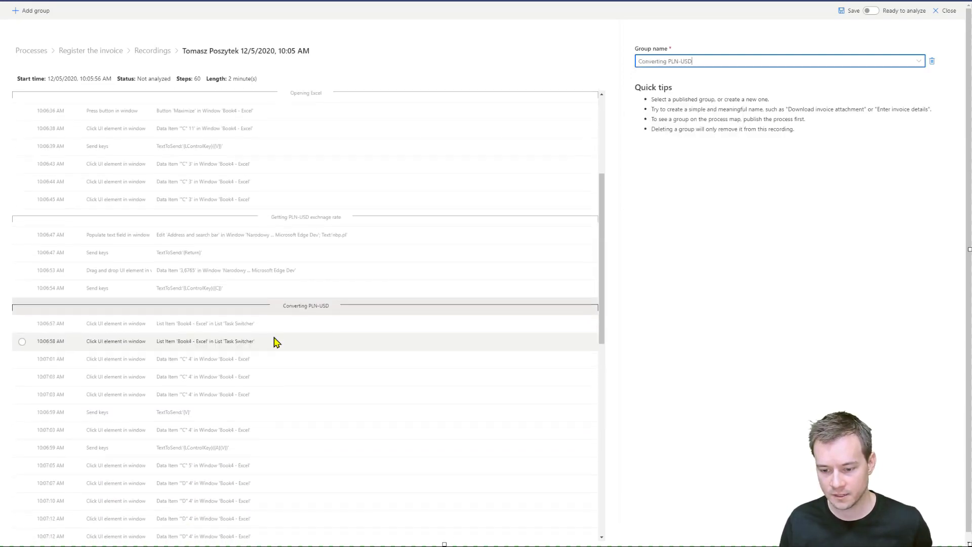
scroll(245, 442, "down", 3)
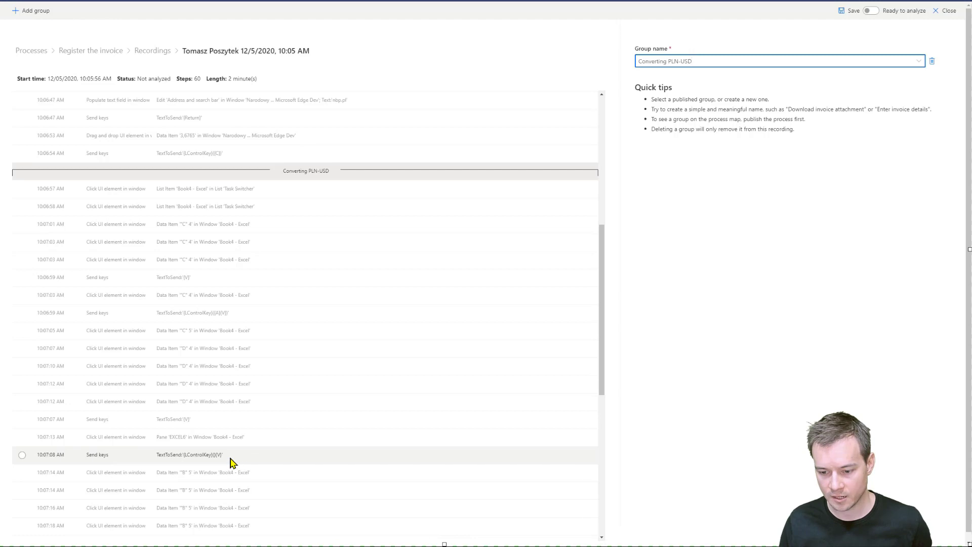
scroll(236, 485, "down", 3)
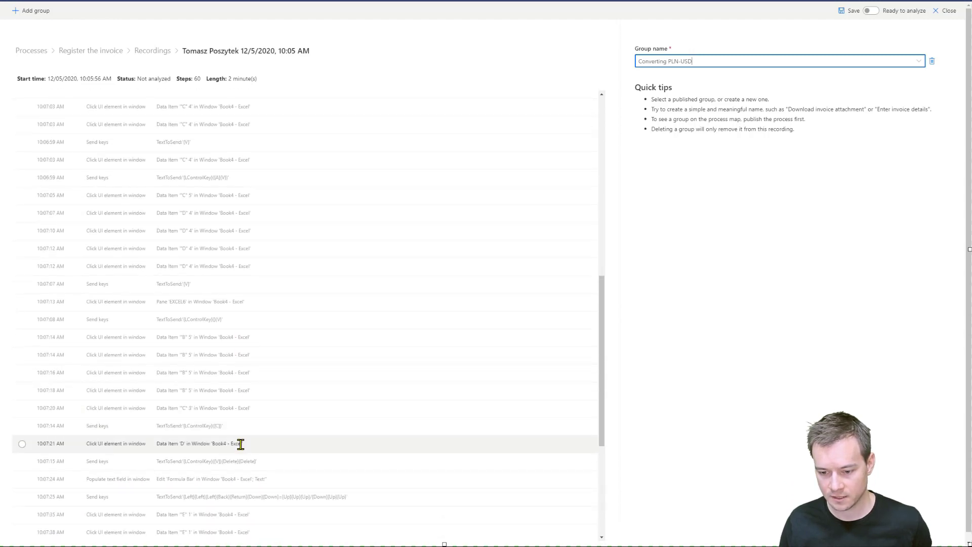
scroll(255, 446, "down", 2)
scroll(255, 402, "down", 1)
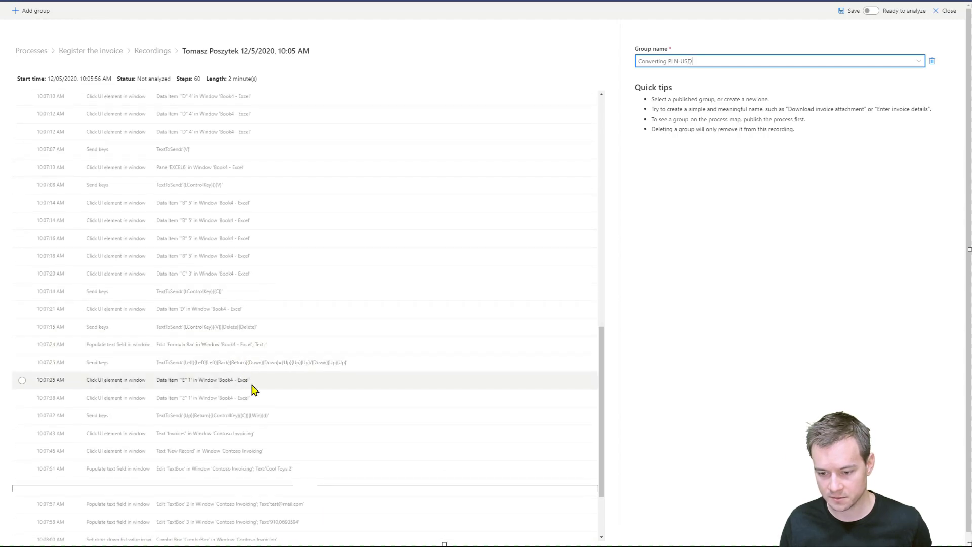
left_click(266, 434)
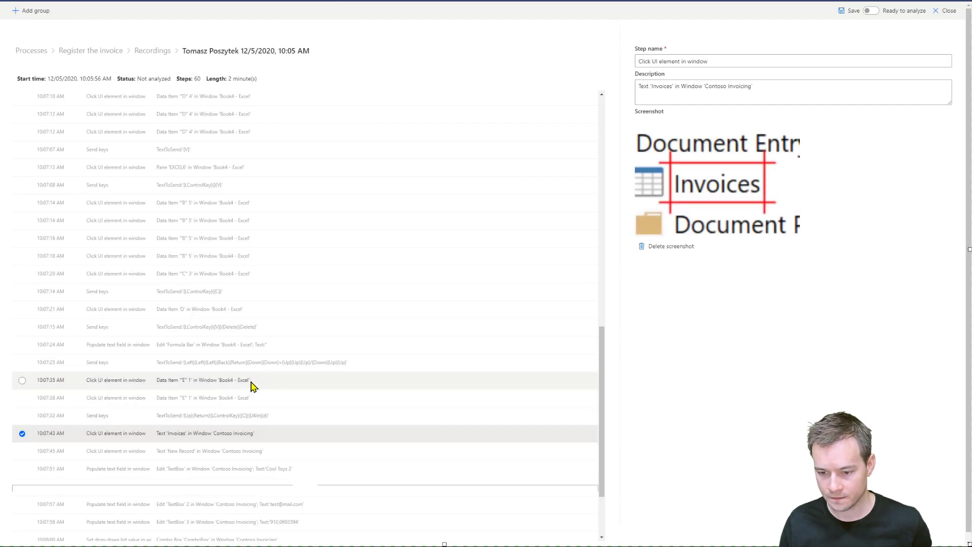
left_click(253, 420)
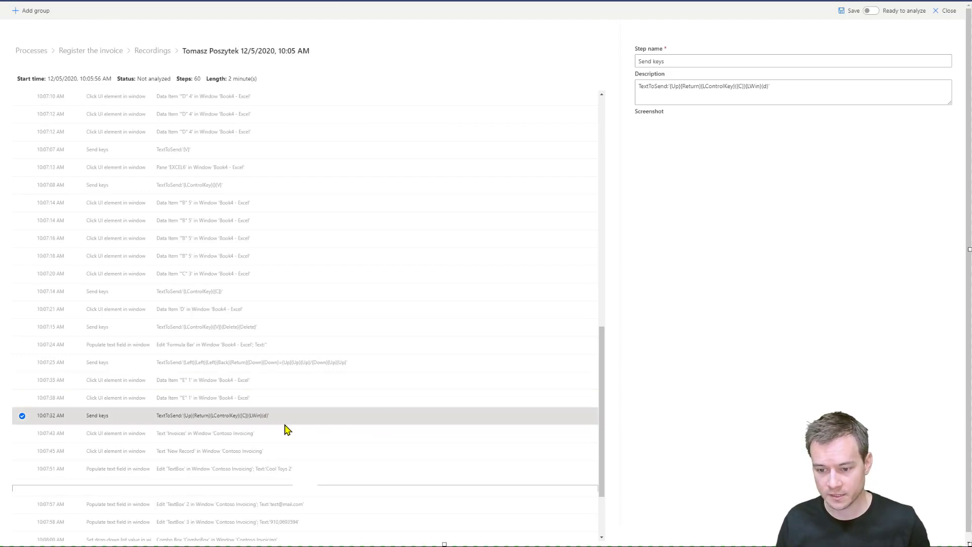
left_click(212, 398)
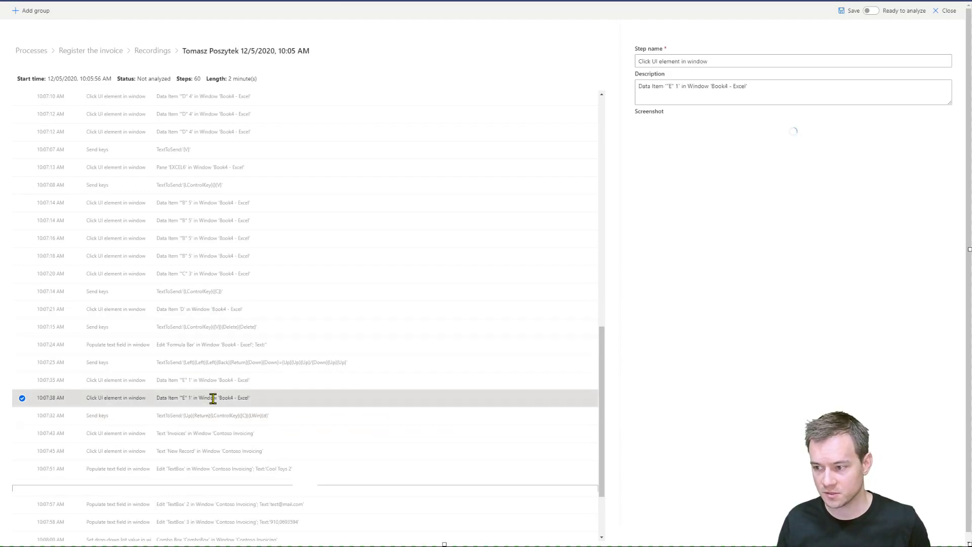
left_click(217, 383)
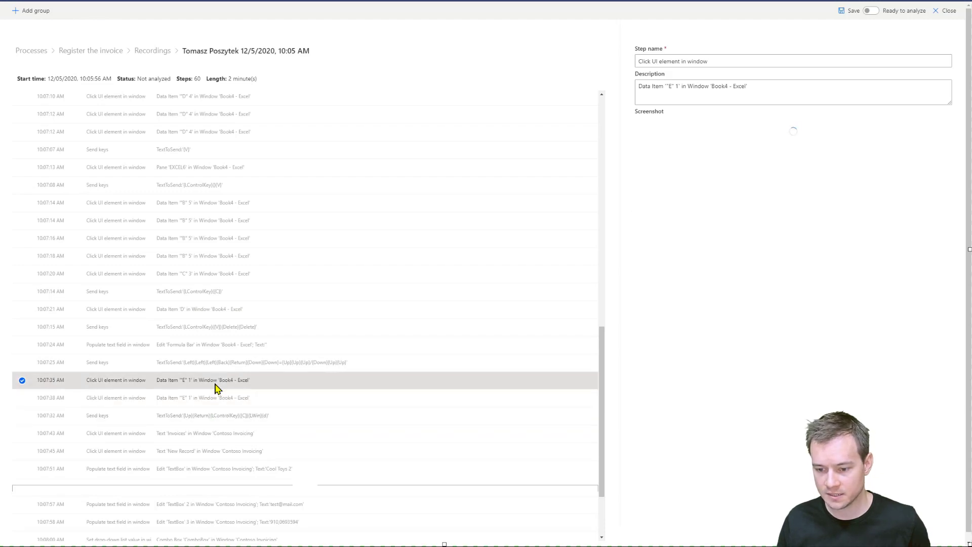
Delete the unnamed group placed before the Contoso Invoicing TextBox 2 step.
left_click(226, 432)
left_click(271, 487)
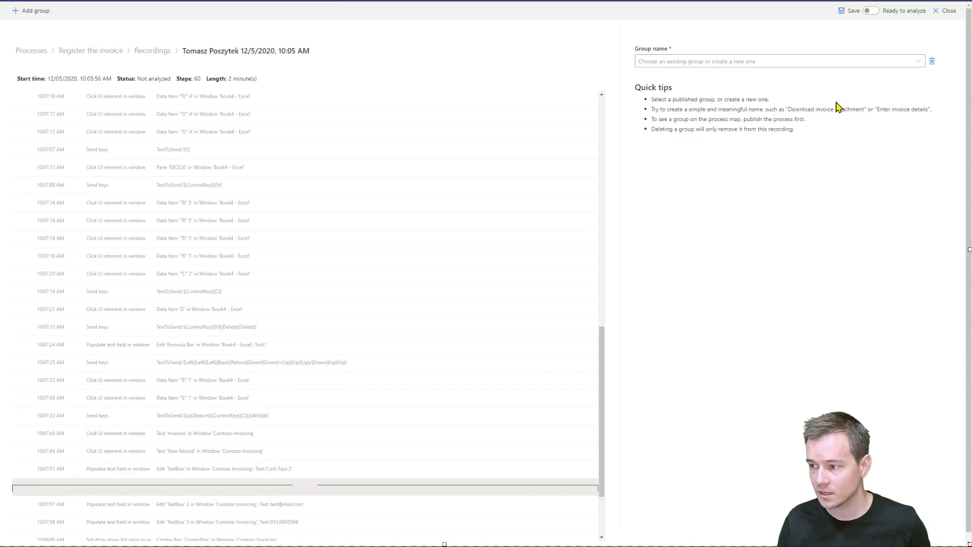
left_click(932, 61)
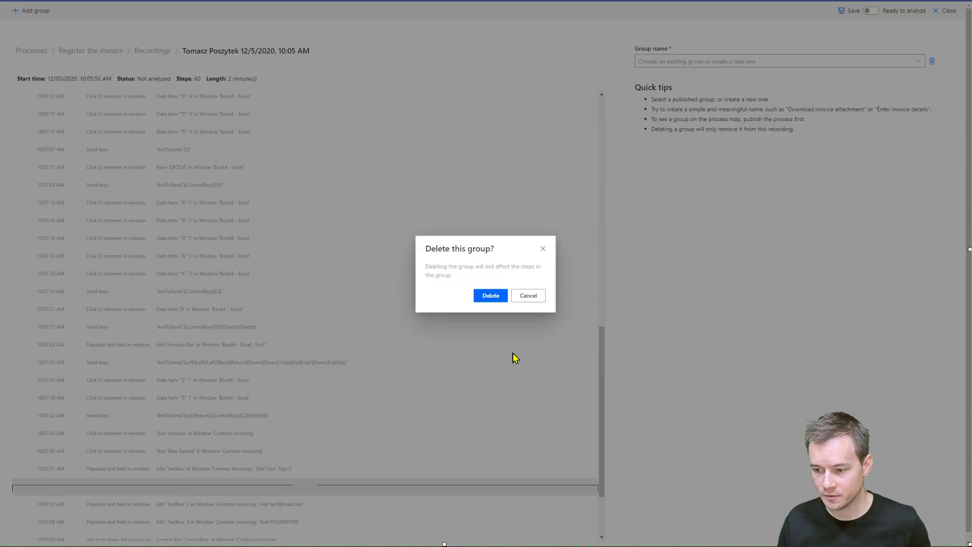
left_click(481, 298)
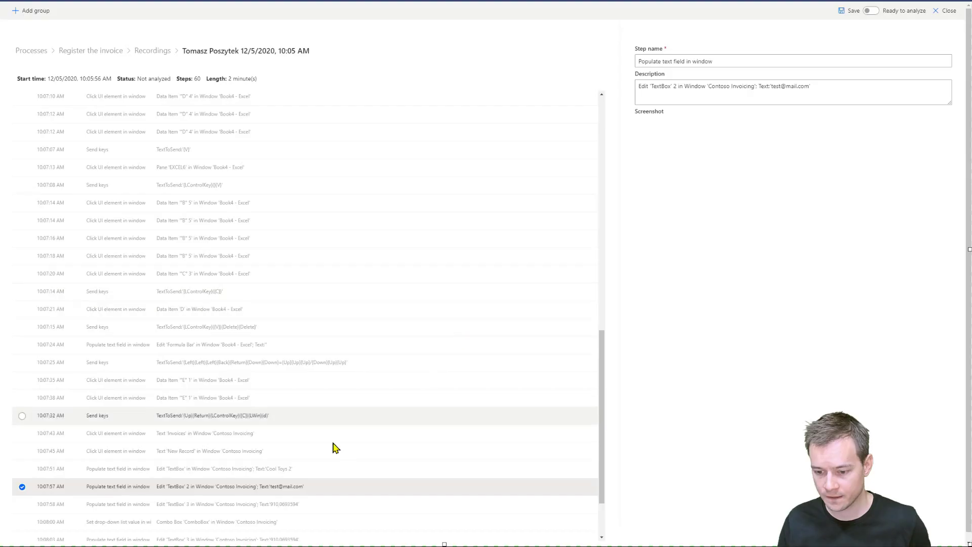
Add the existing group Registering record in Contoso Invoicing beginning at the Invoices step.
left_click(253, 433)
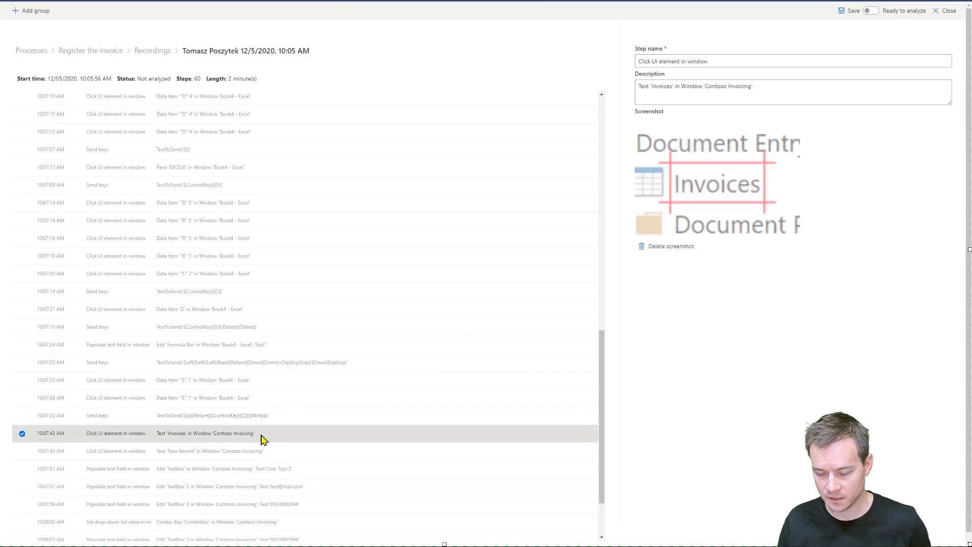
left_click(30, 11)
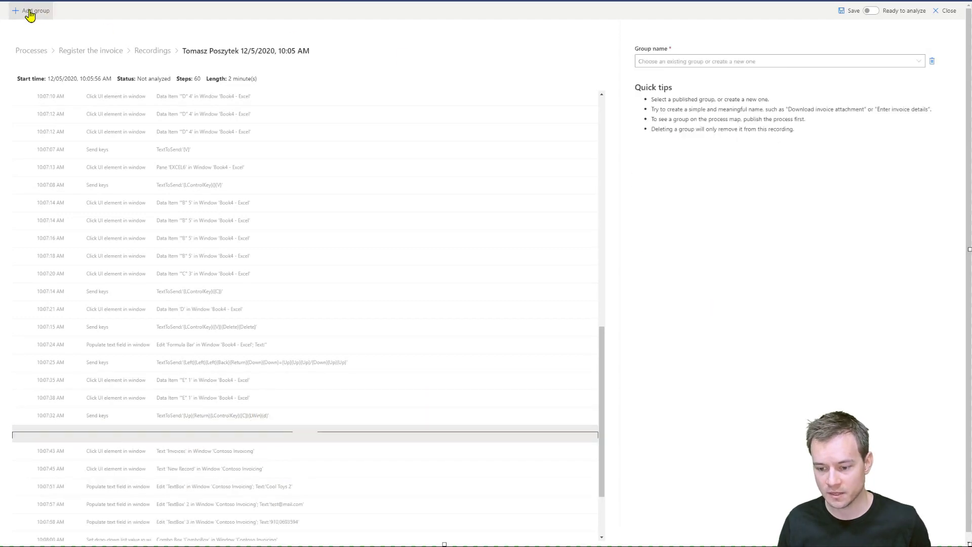
left_click(761, 61)
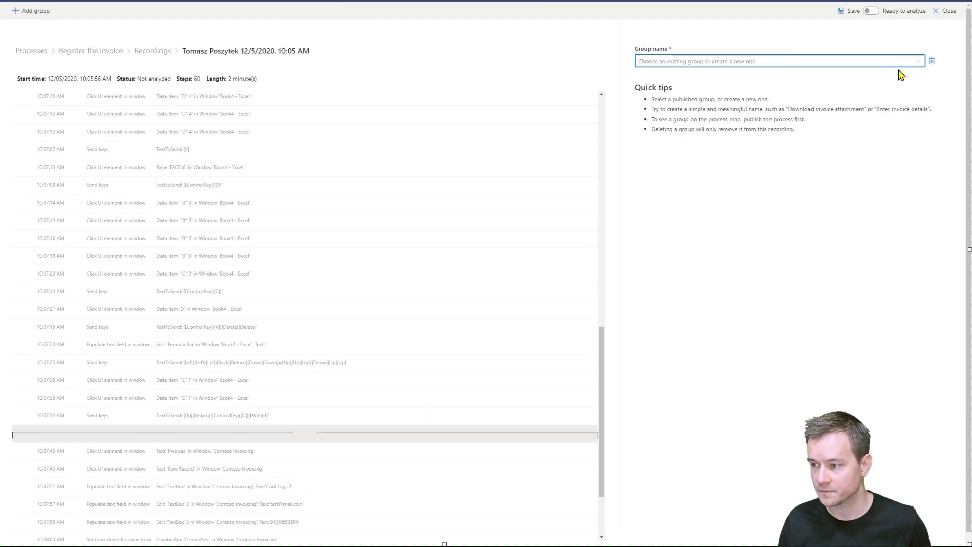
left_click(918, 61)
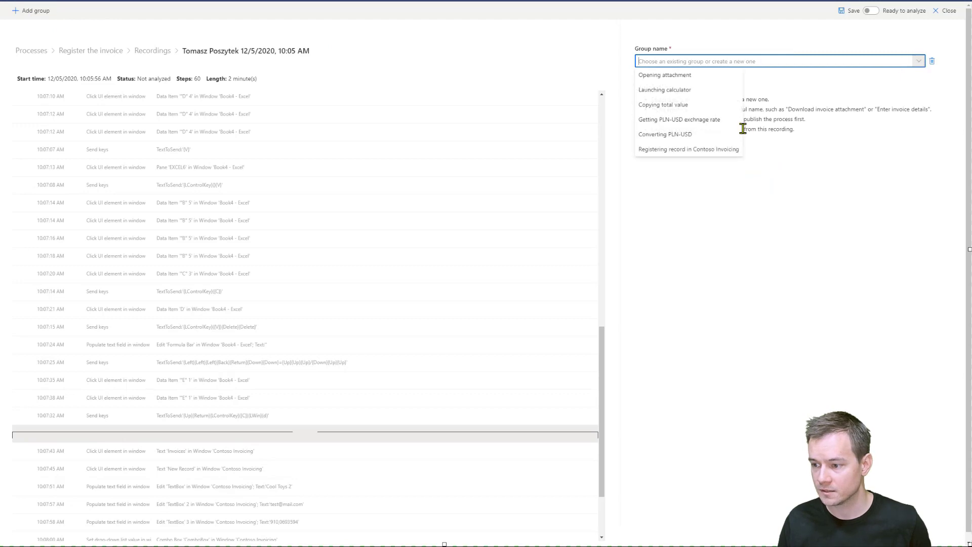
left_click(707, 151)
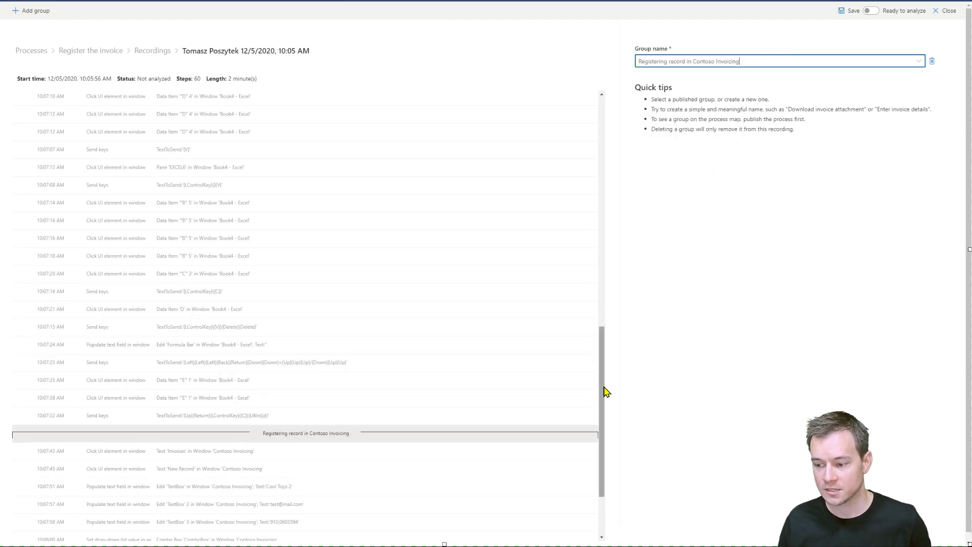
Mark the recording as Ready to analyze and return to the Register the invoice process.
left_click_drag(605, 390, 614, 434)
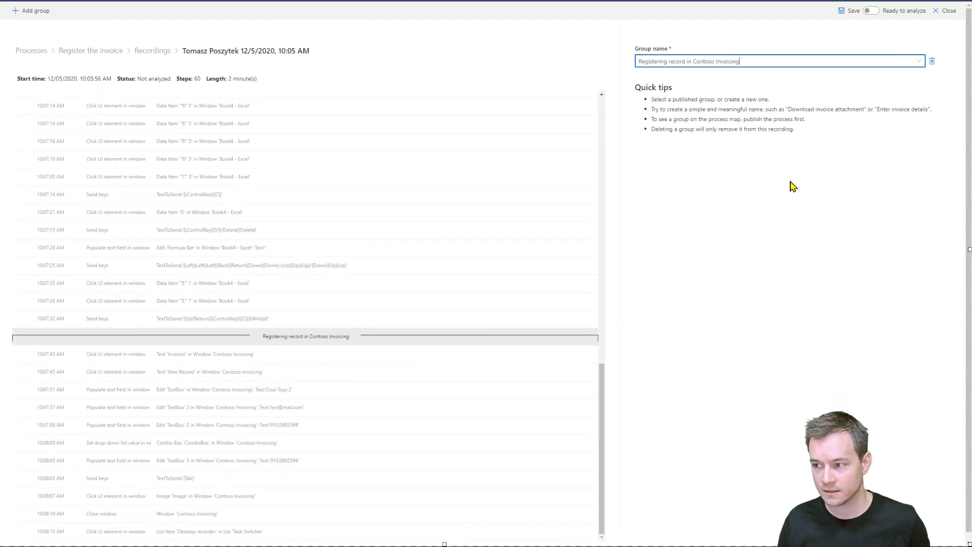
left_click(852, 18)
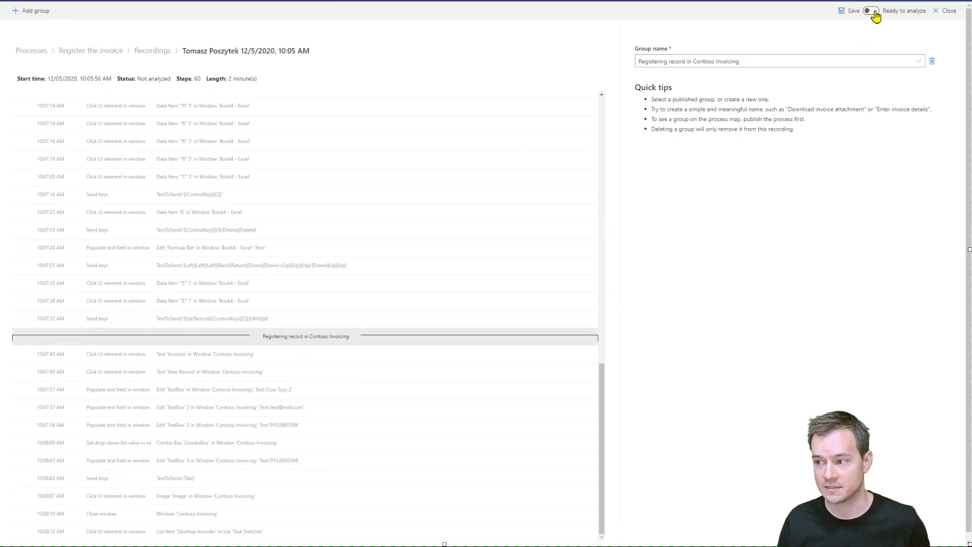
left_click(872, 11)
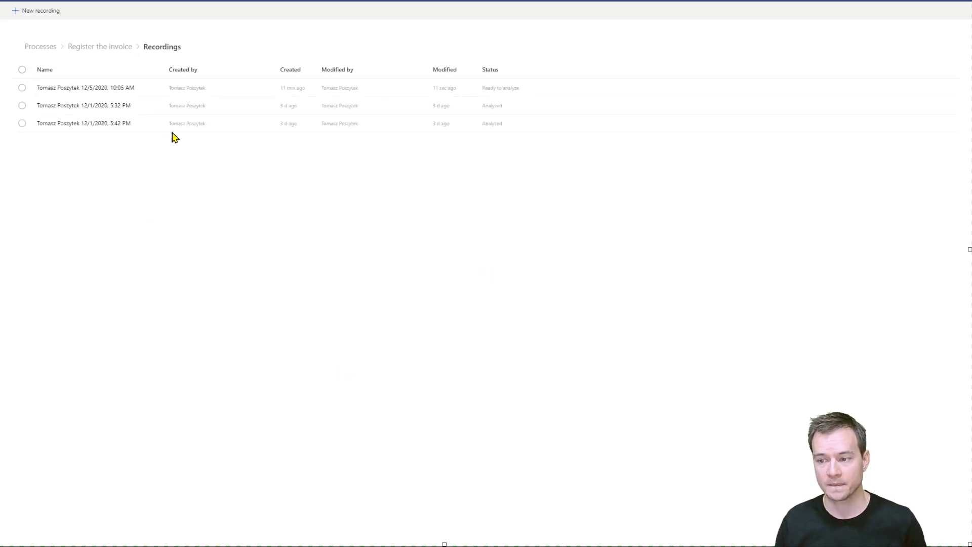
left_click(150, 89)
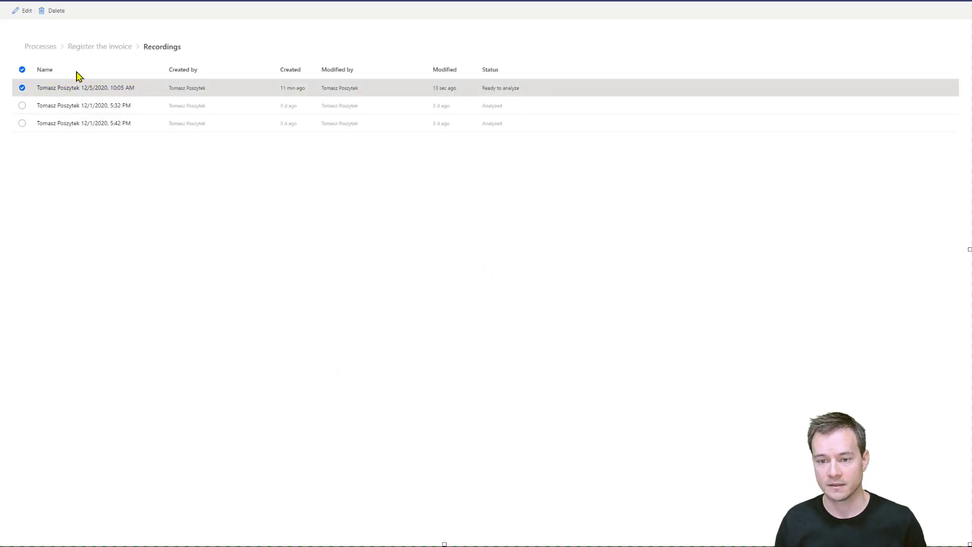
left_click(98, 47)
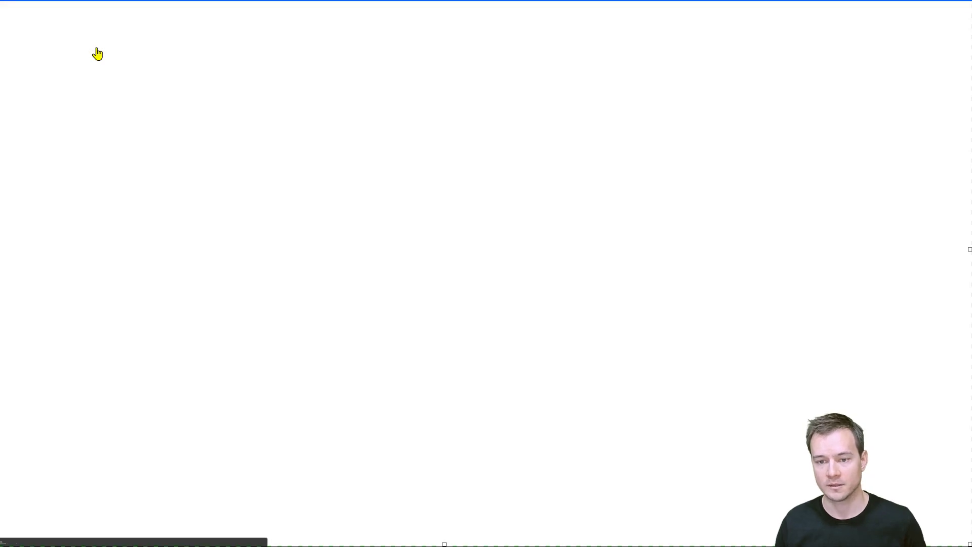